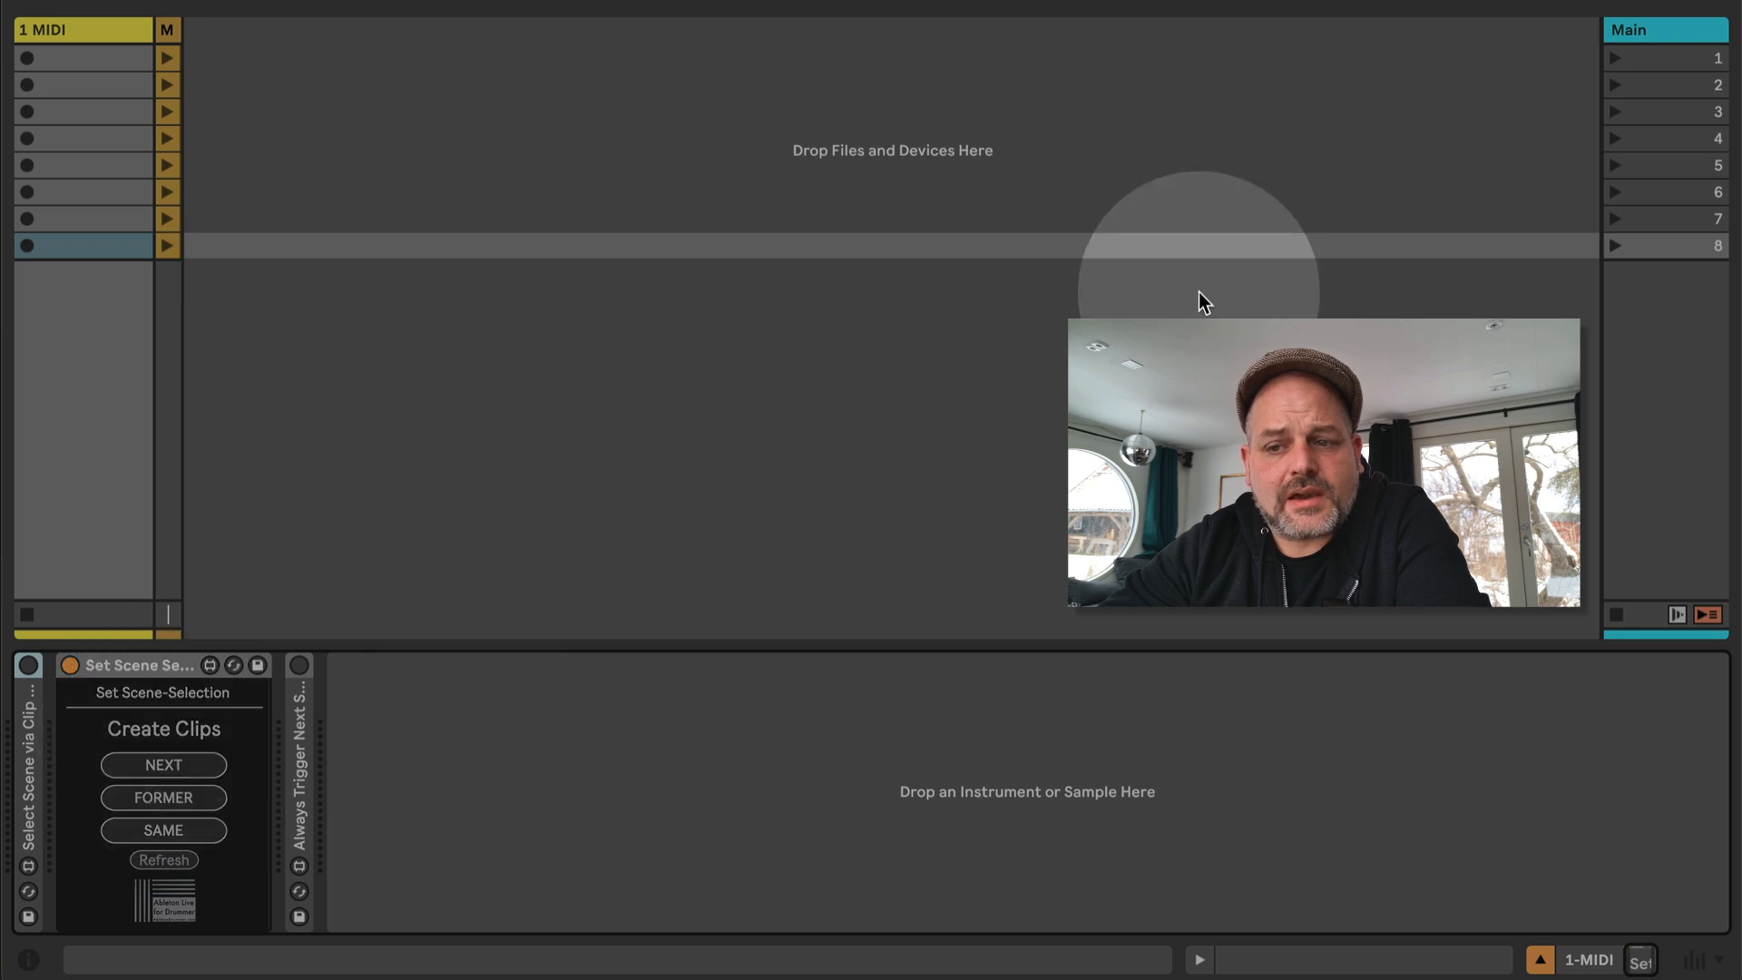
Create NEXT clips in the first three clip slots of the MIDI track with the Set Scene-Selection device
{"action": "left_click", "coordinate": [1670, 70]}
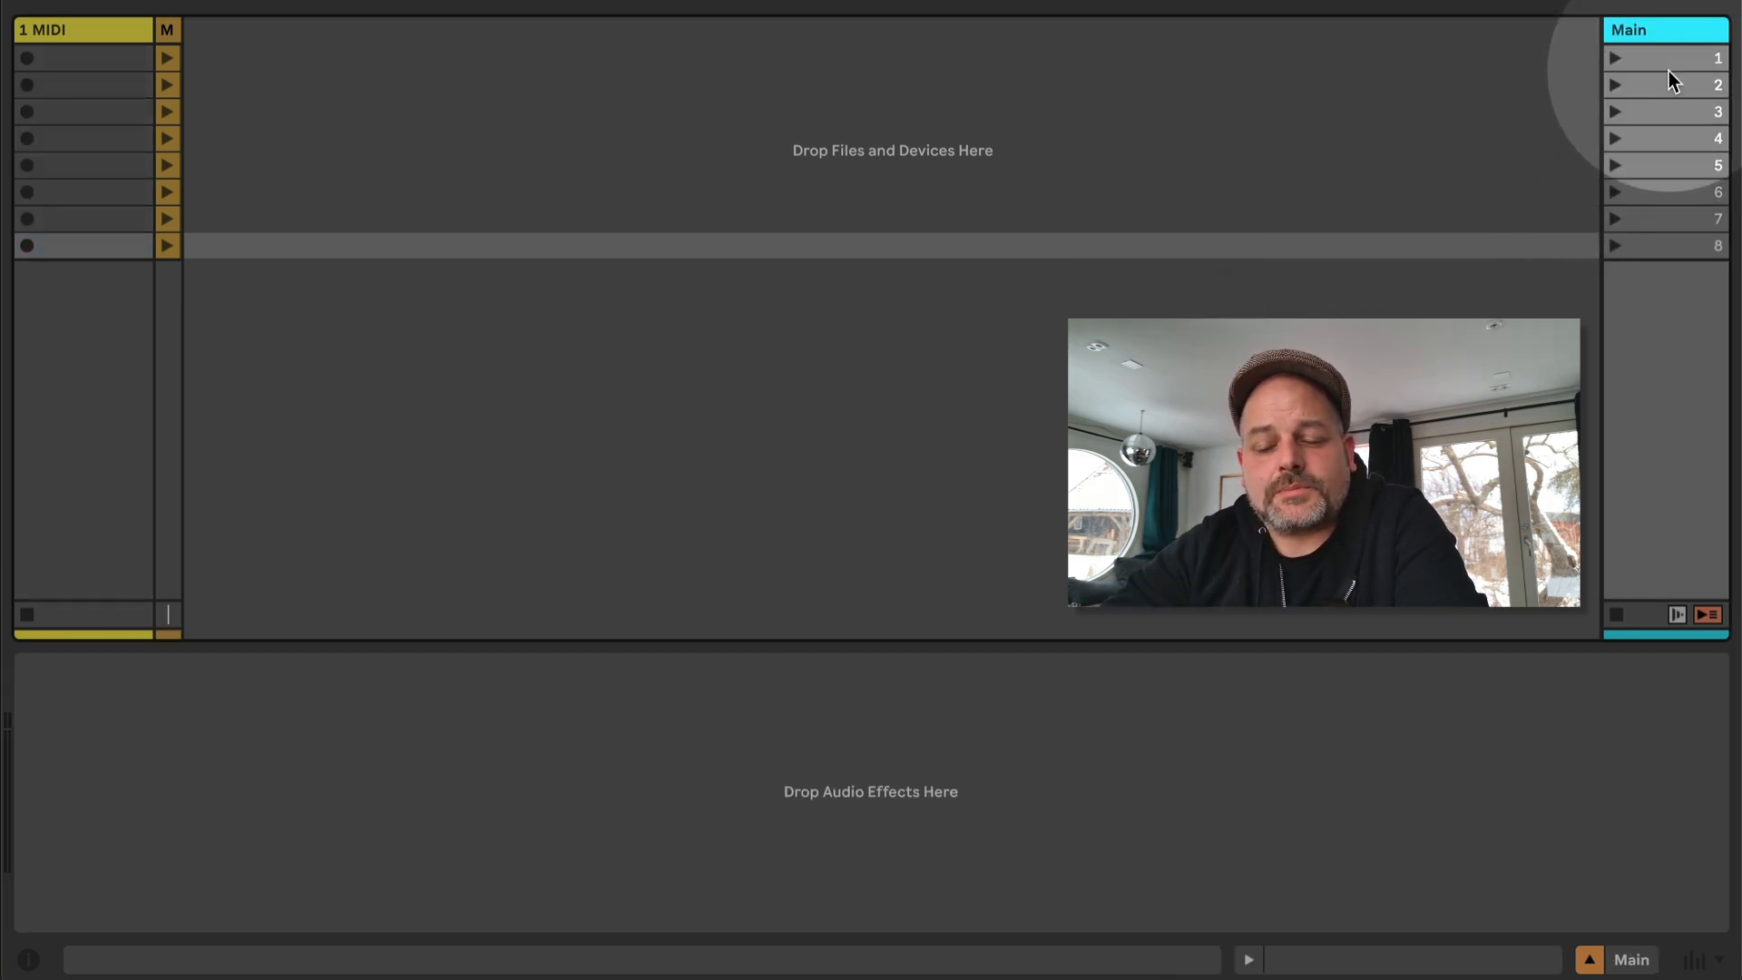
{"action": "left_click", "coordinate": [1669, 59]}
{"action": "left_click", "coordinate": [97, 26]}
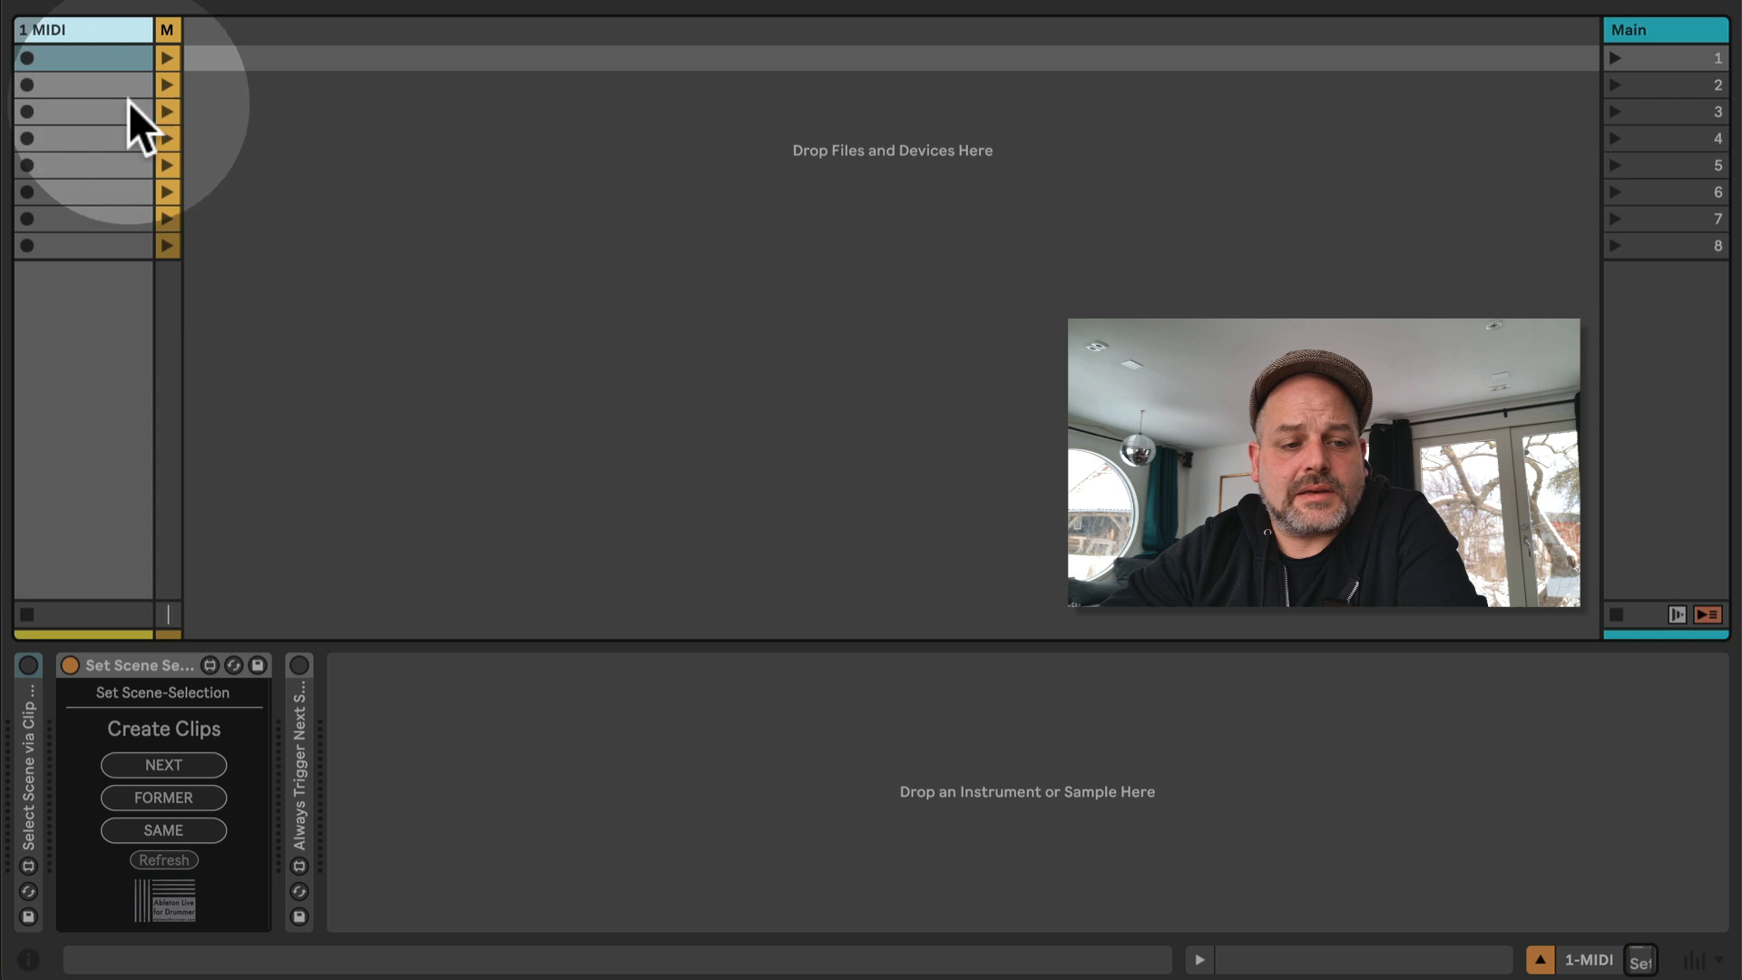
{"action": "left_click", "coordinate": [108, 61]}
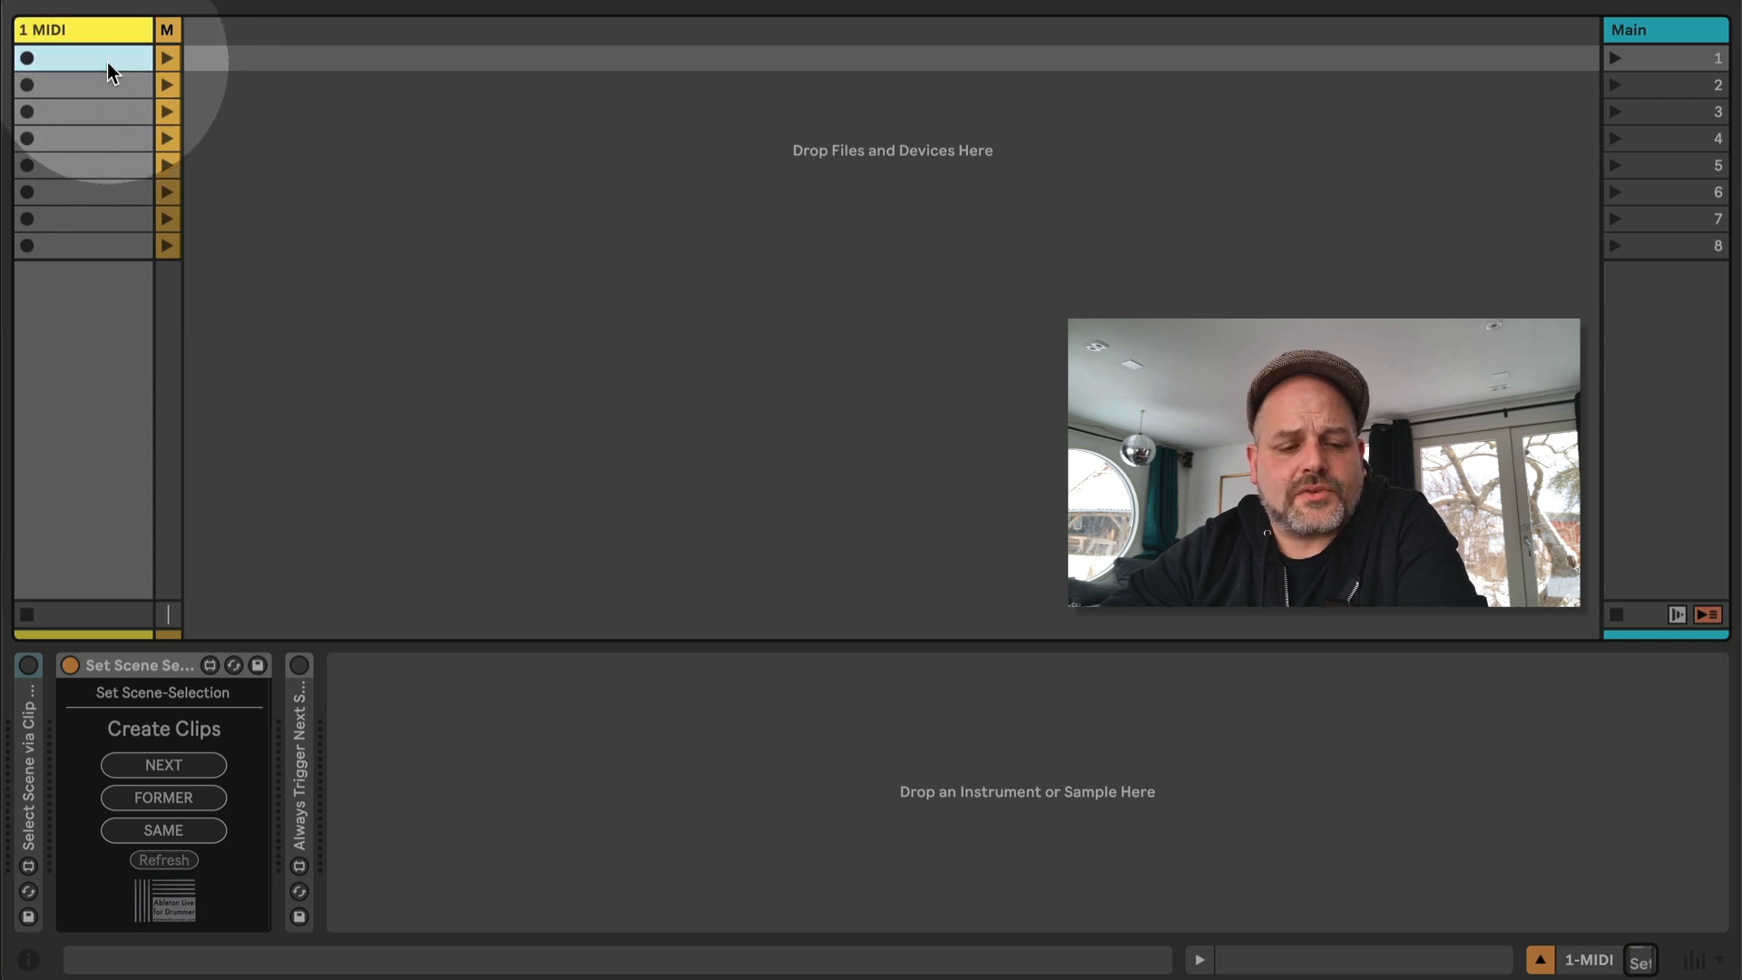
{"action": "left_click", "coordinate": [176, 766]}
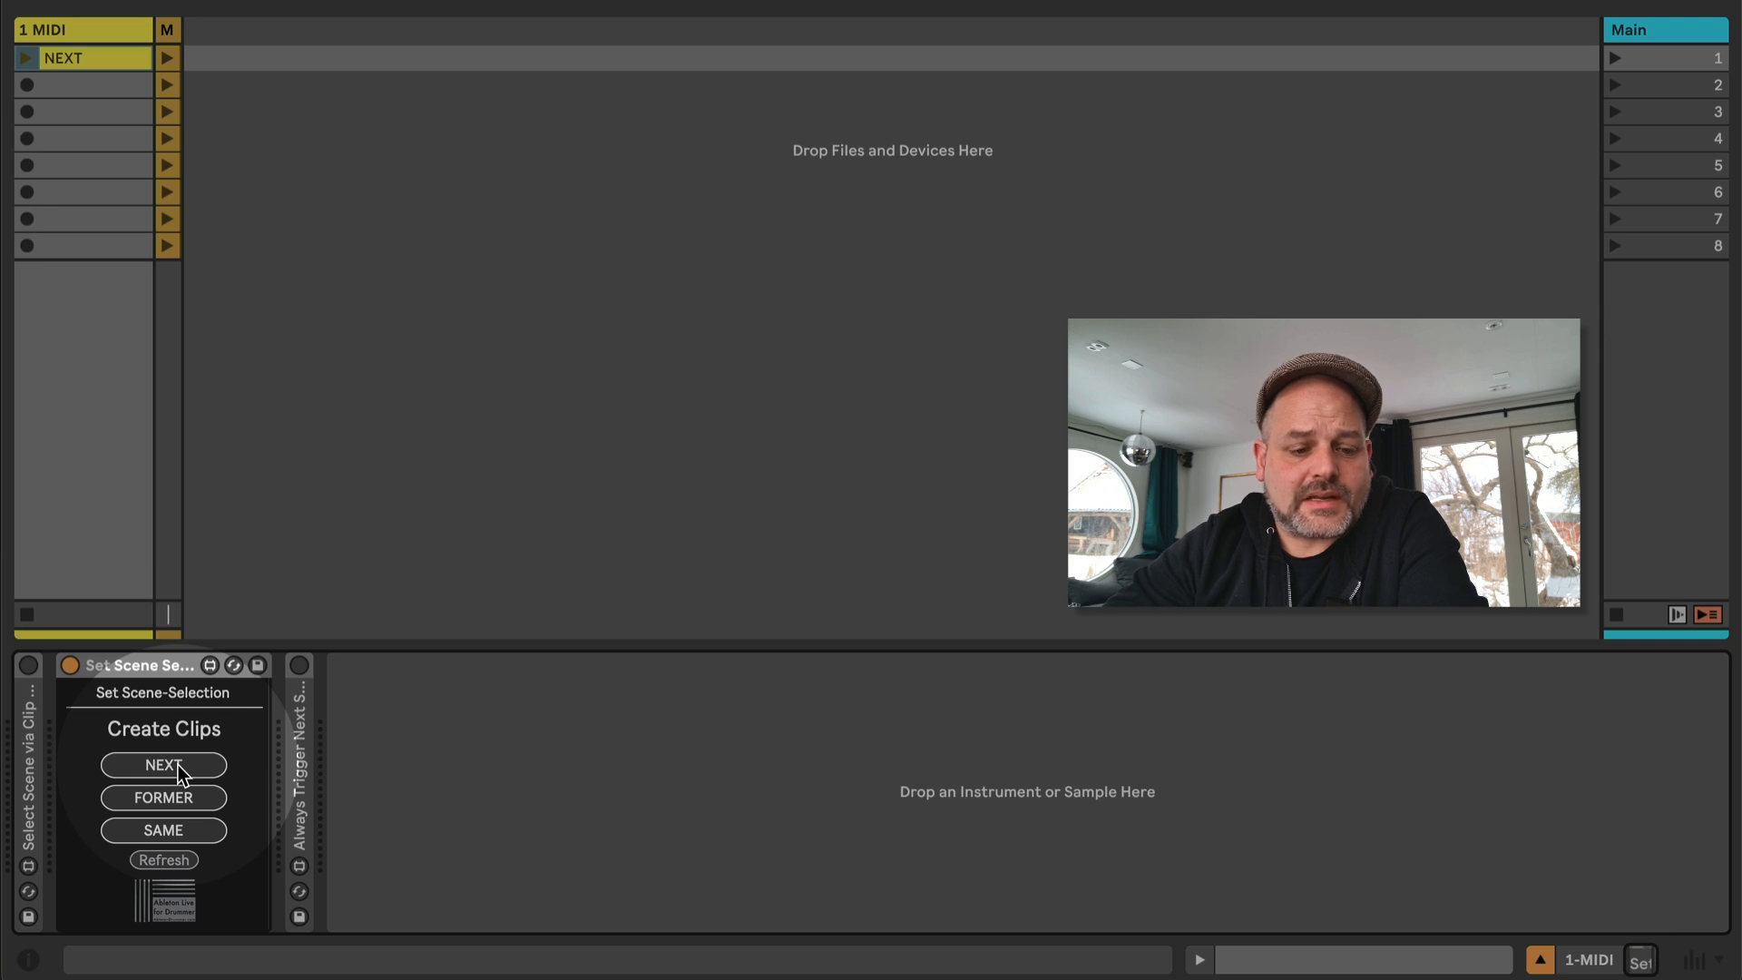
{"action": "left_click", "coordinate": [91, 86]}
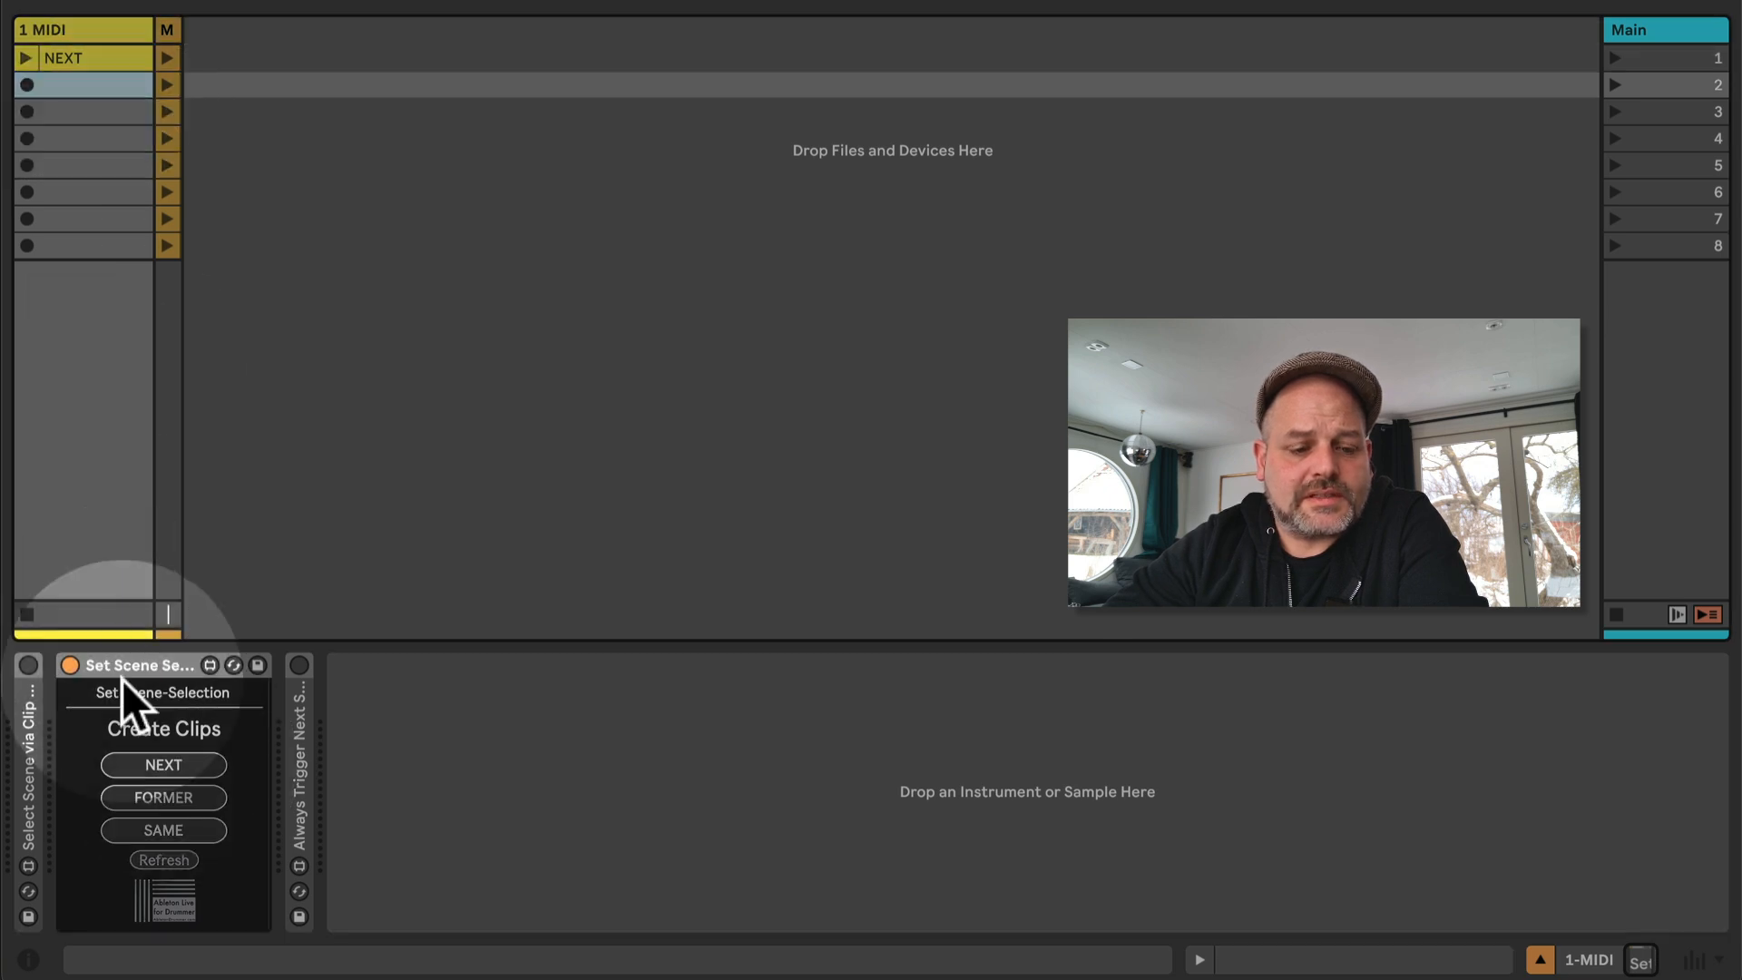
{"action": "left_click", "coordinate": [173, 771]}
{"action": "left_click", "coordinate": [104, 112]}
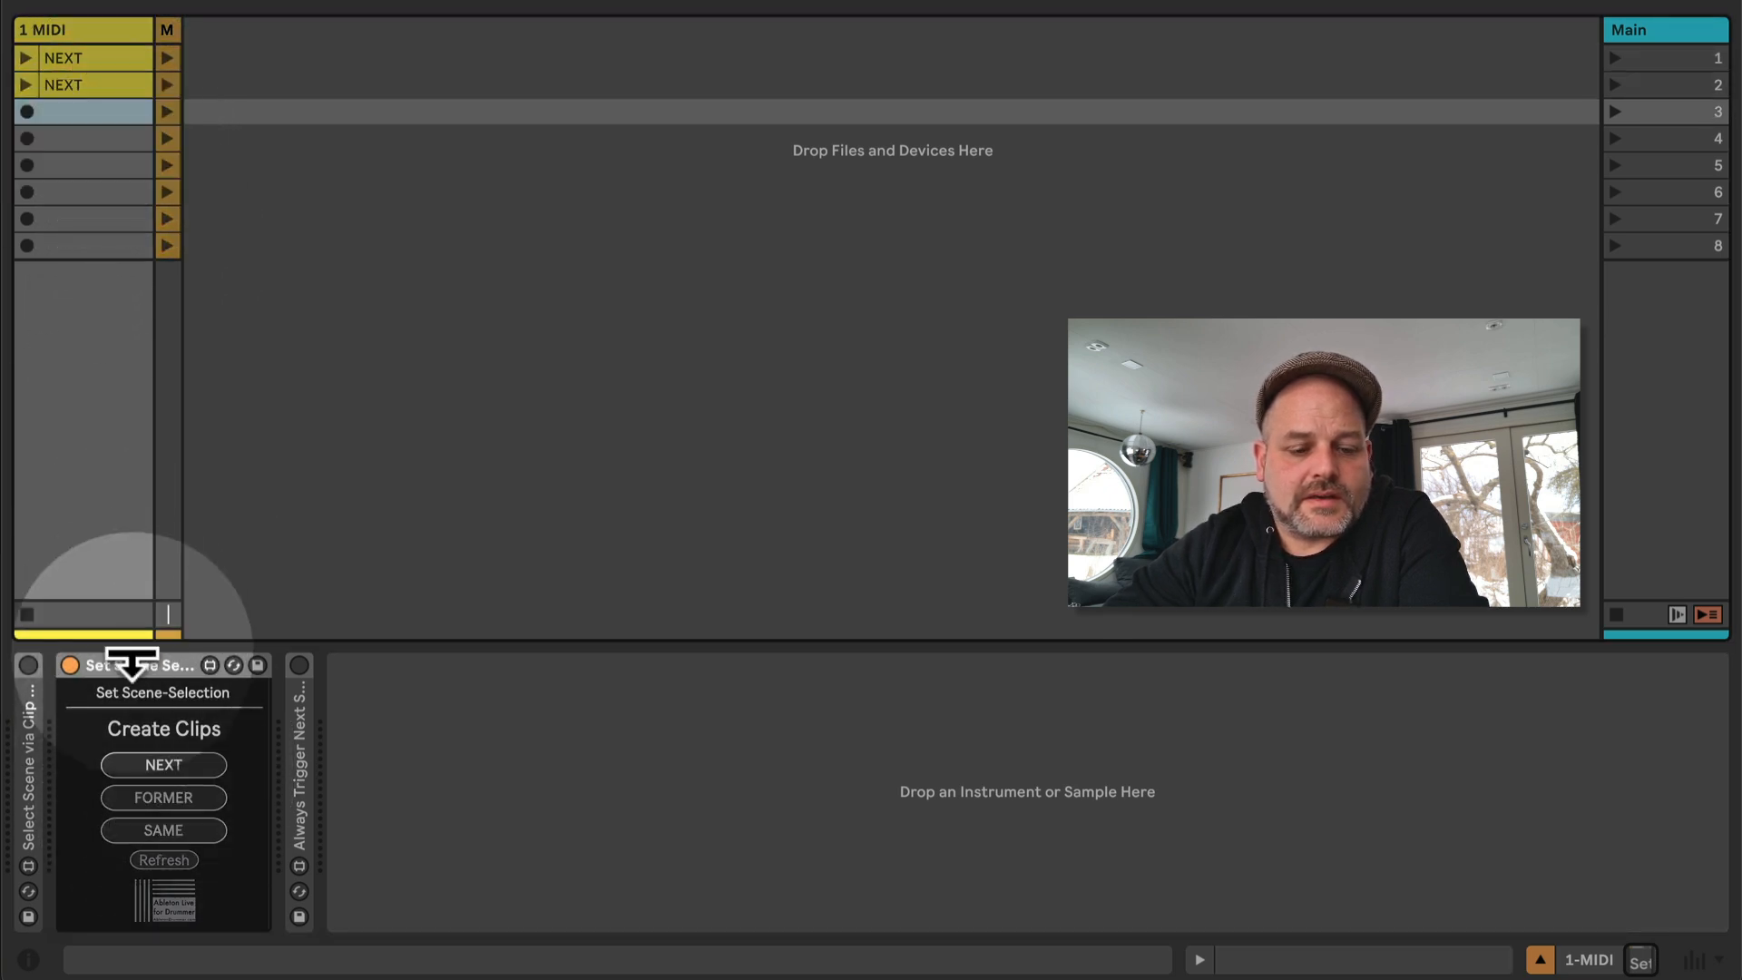
{"action": "left_click", "coordinate": [157, 765]}
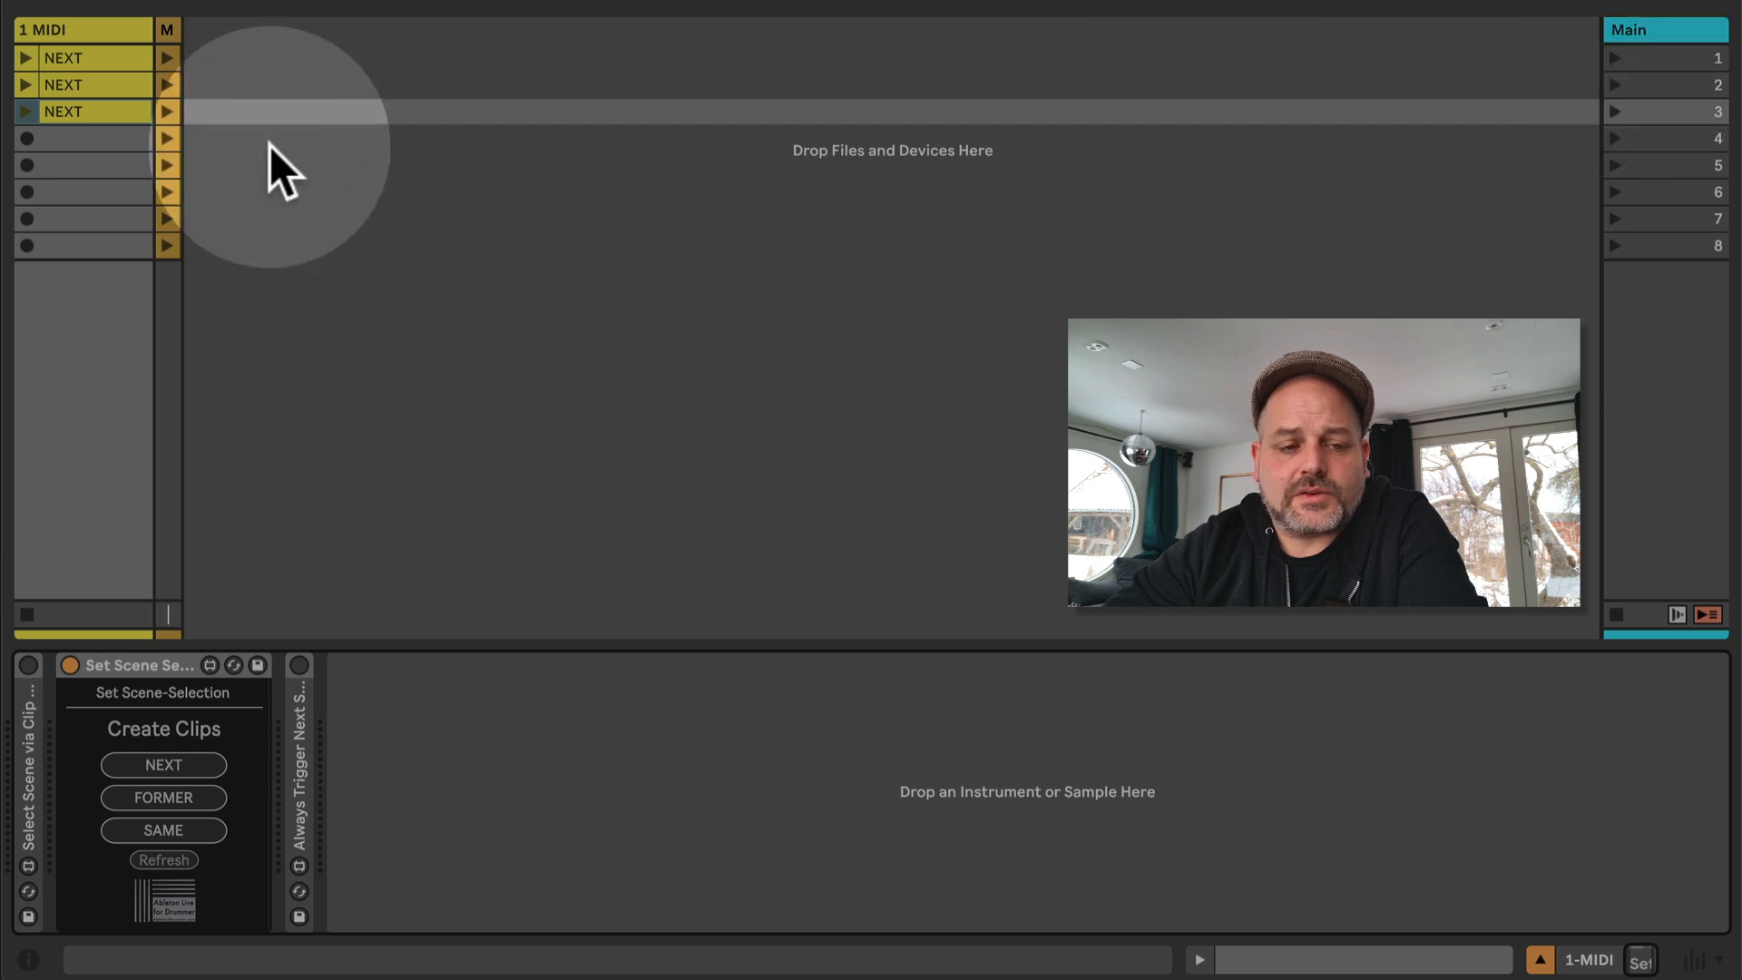
Delete the three NEXT clips from the MIDI track
{"action": "left_click_drag", "start_coordinate": [106, 128], "coordinate": [103, 56]}
{"action": "key", "text": "Delete"}
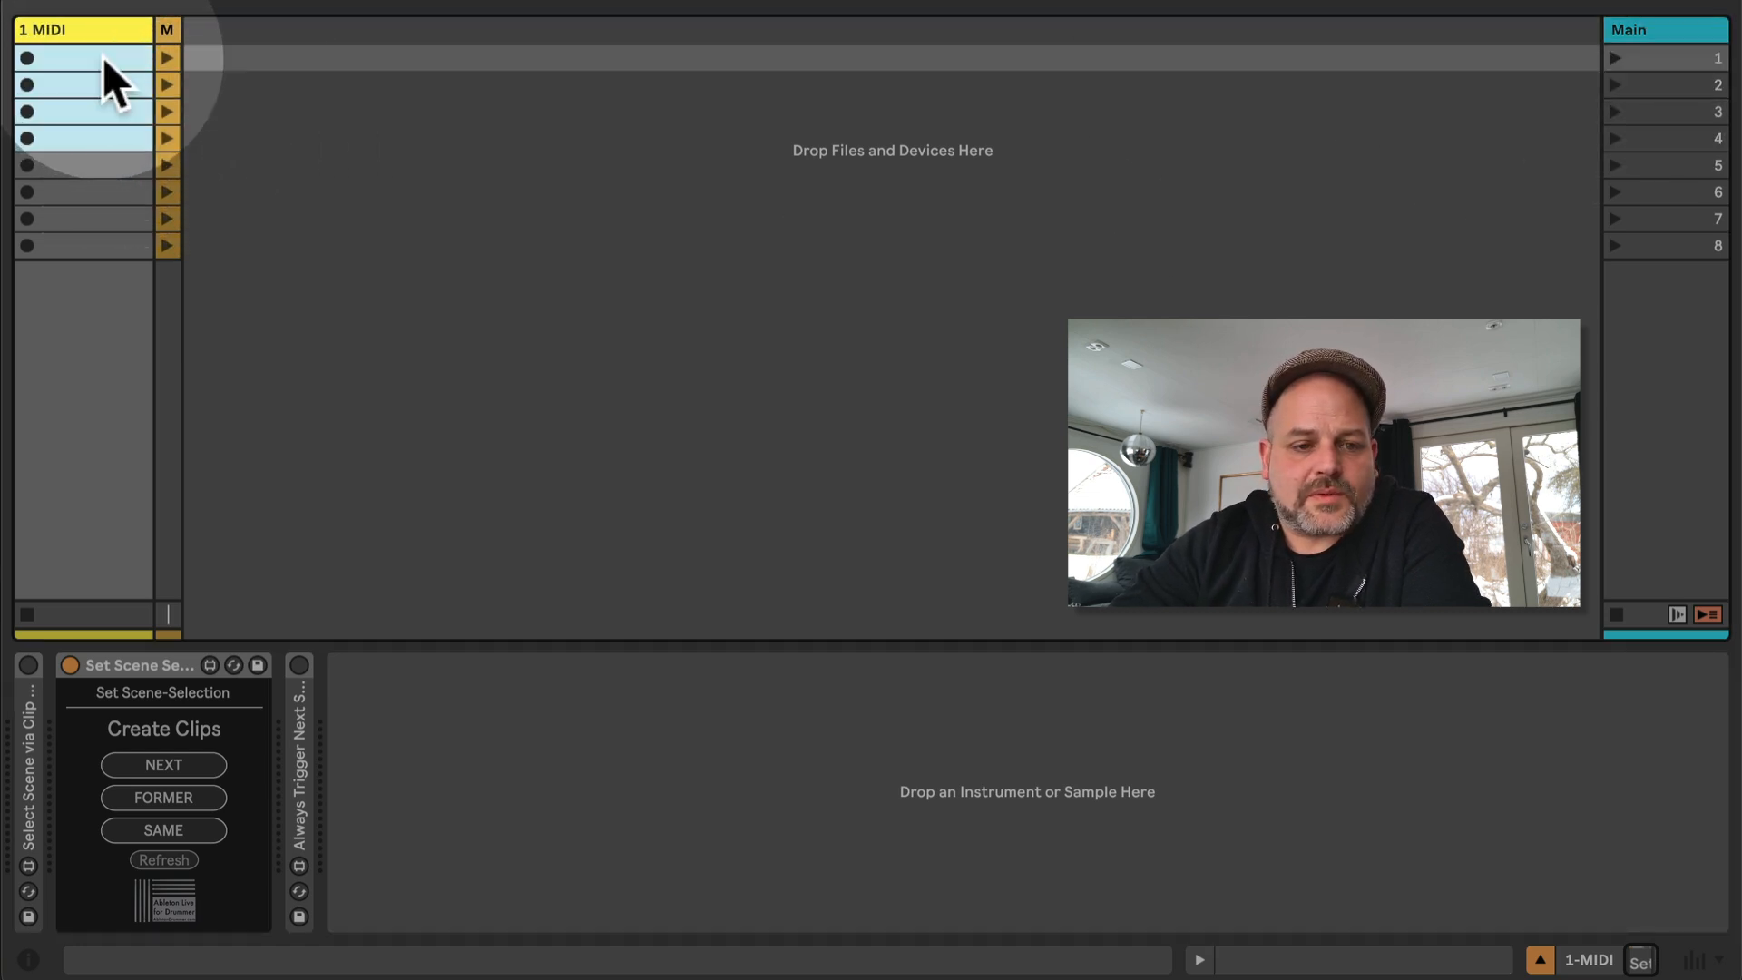
Enable the Next follow action for scenes 1, 2 and 3
{"action": "left_click", "coordinate": [1673, 56]}
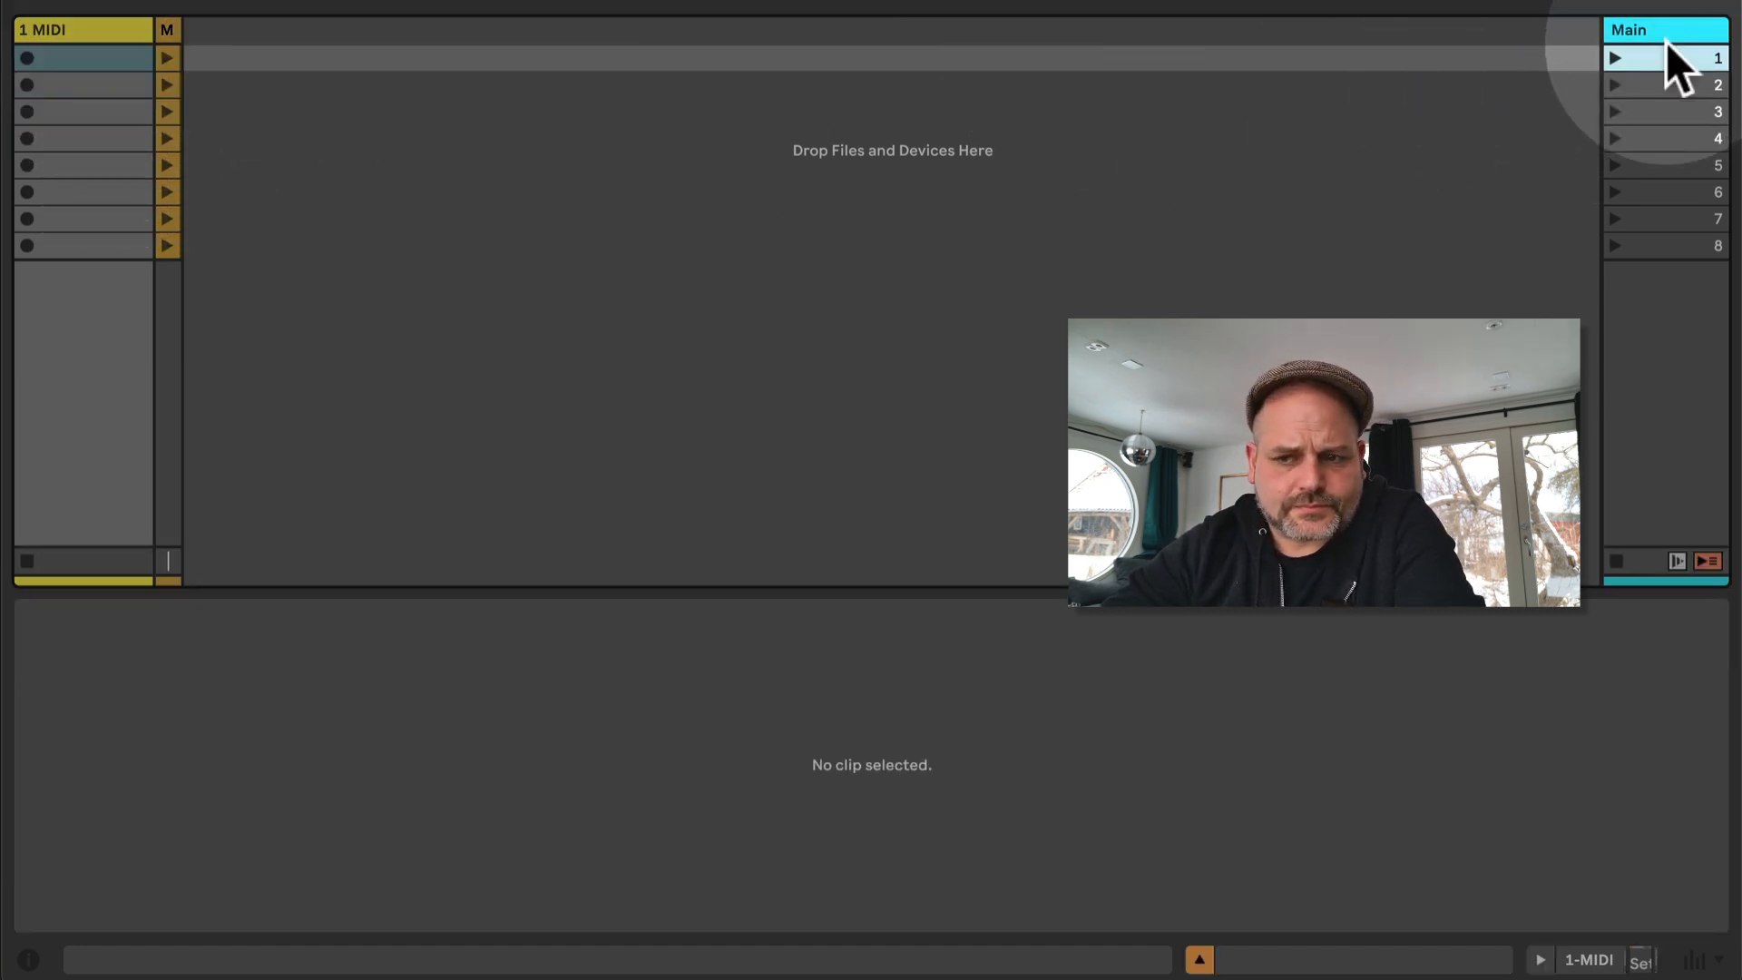
{"action": "left_click", "coordinate": [1673, 25]}
{"action": "left_click", "coordinate": [137, 694]}
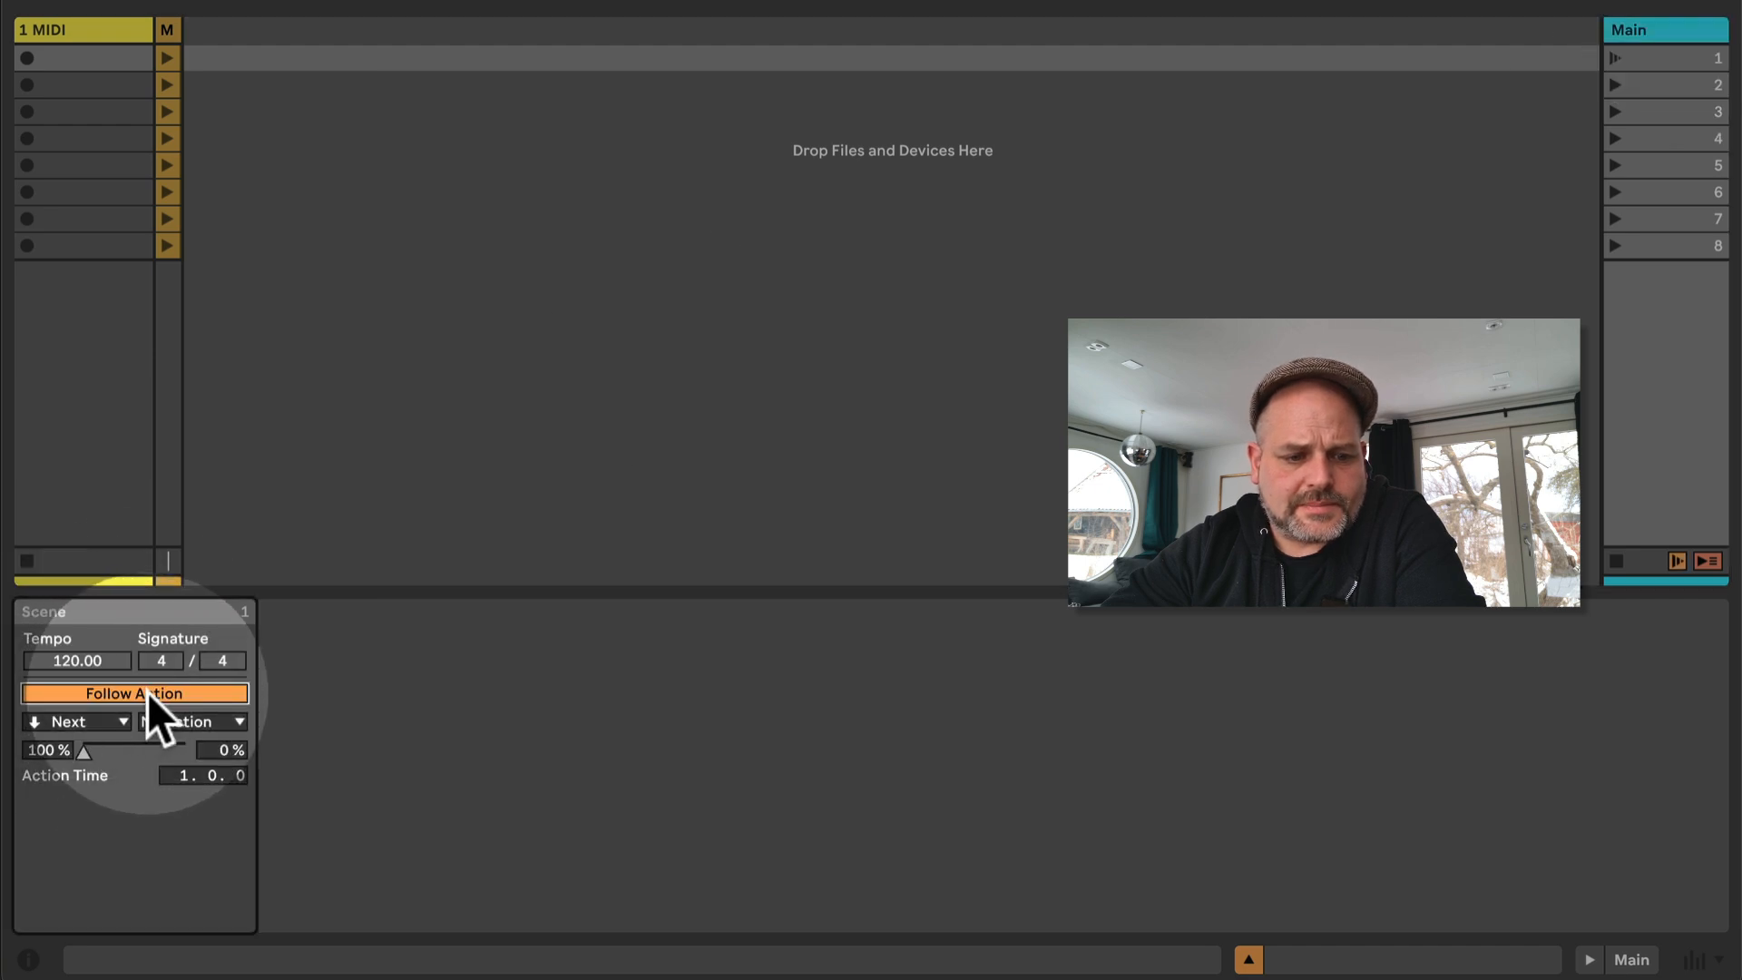
{"action": "left_click", "coordinate": [1656, 86]}
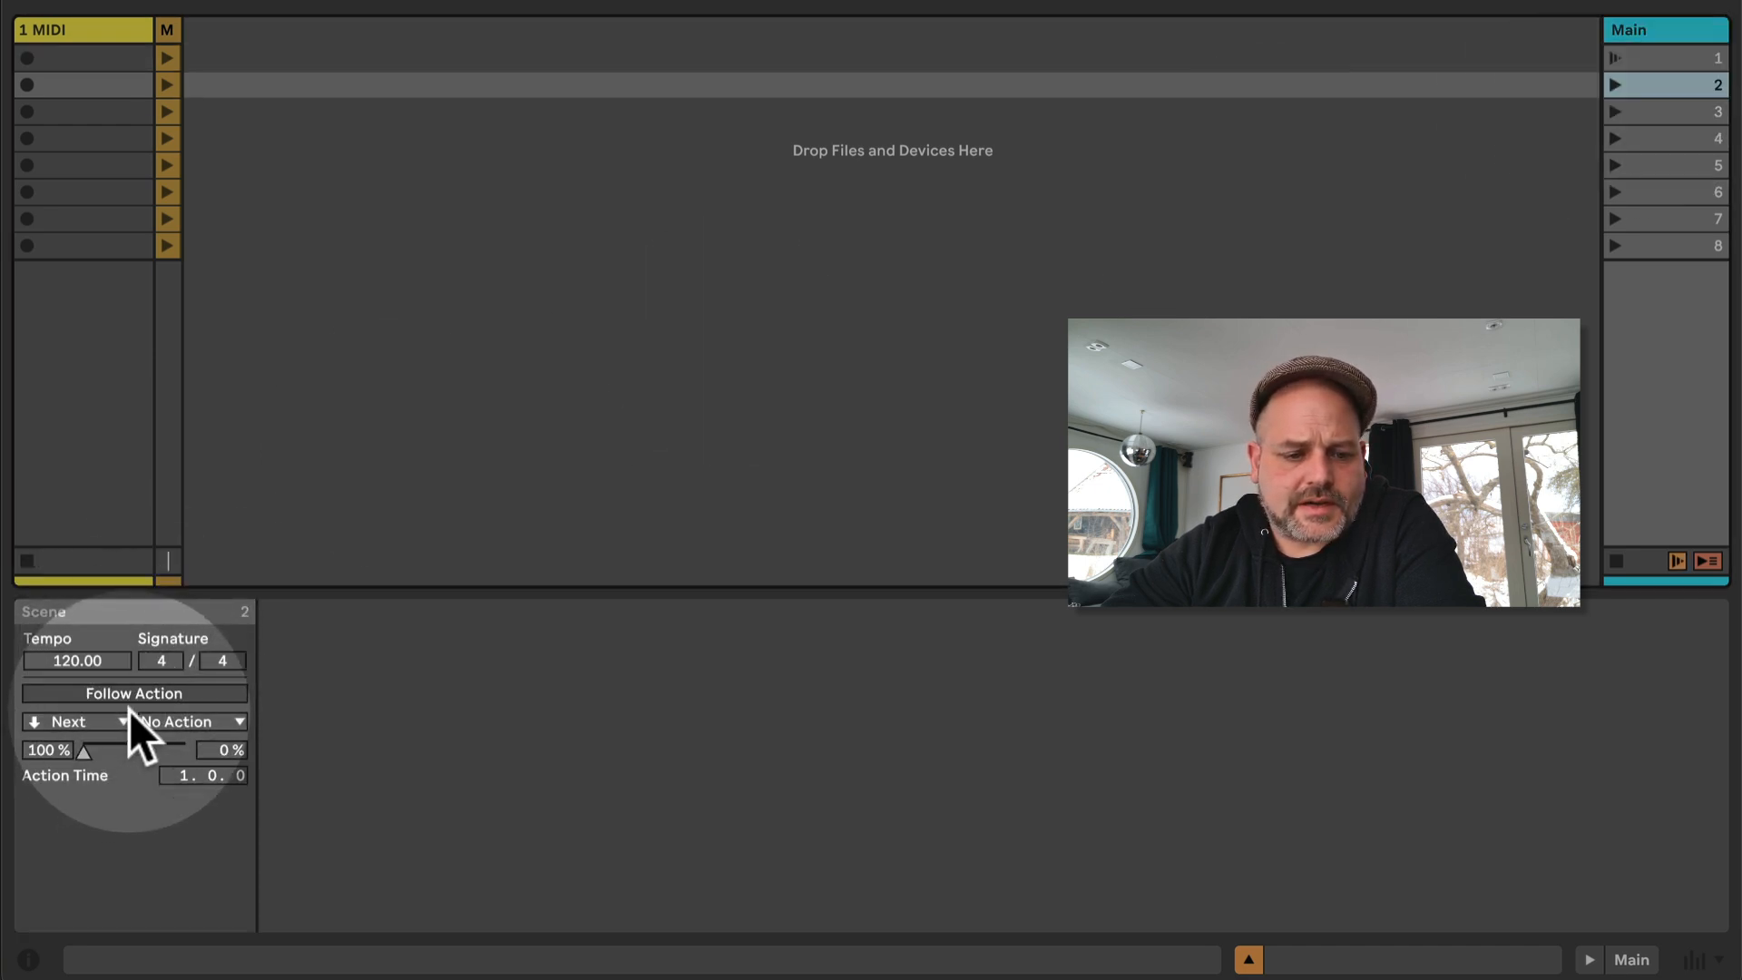
{"action": "left_click", "coordinate": [146, 692]}
{"action": "left_click", "coordinate": [1676, 115]}
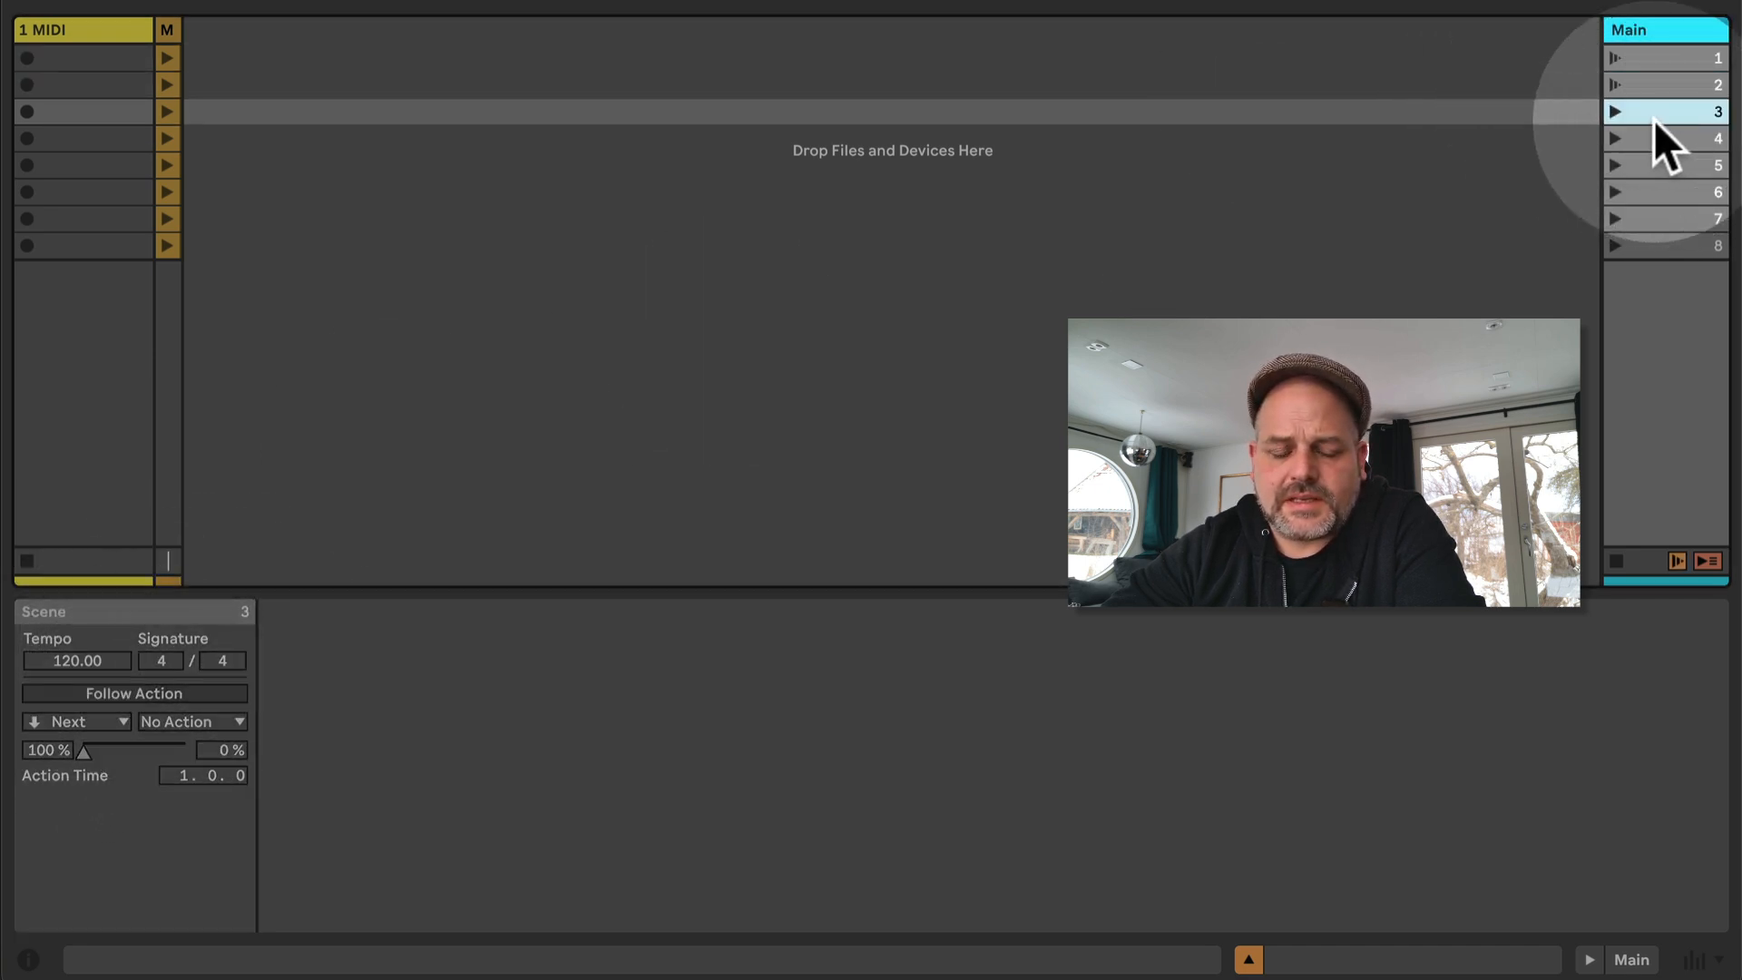
{"action": "left_click", "coordinate": [167, 691]}
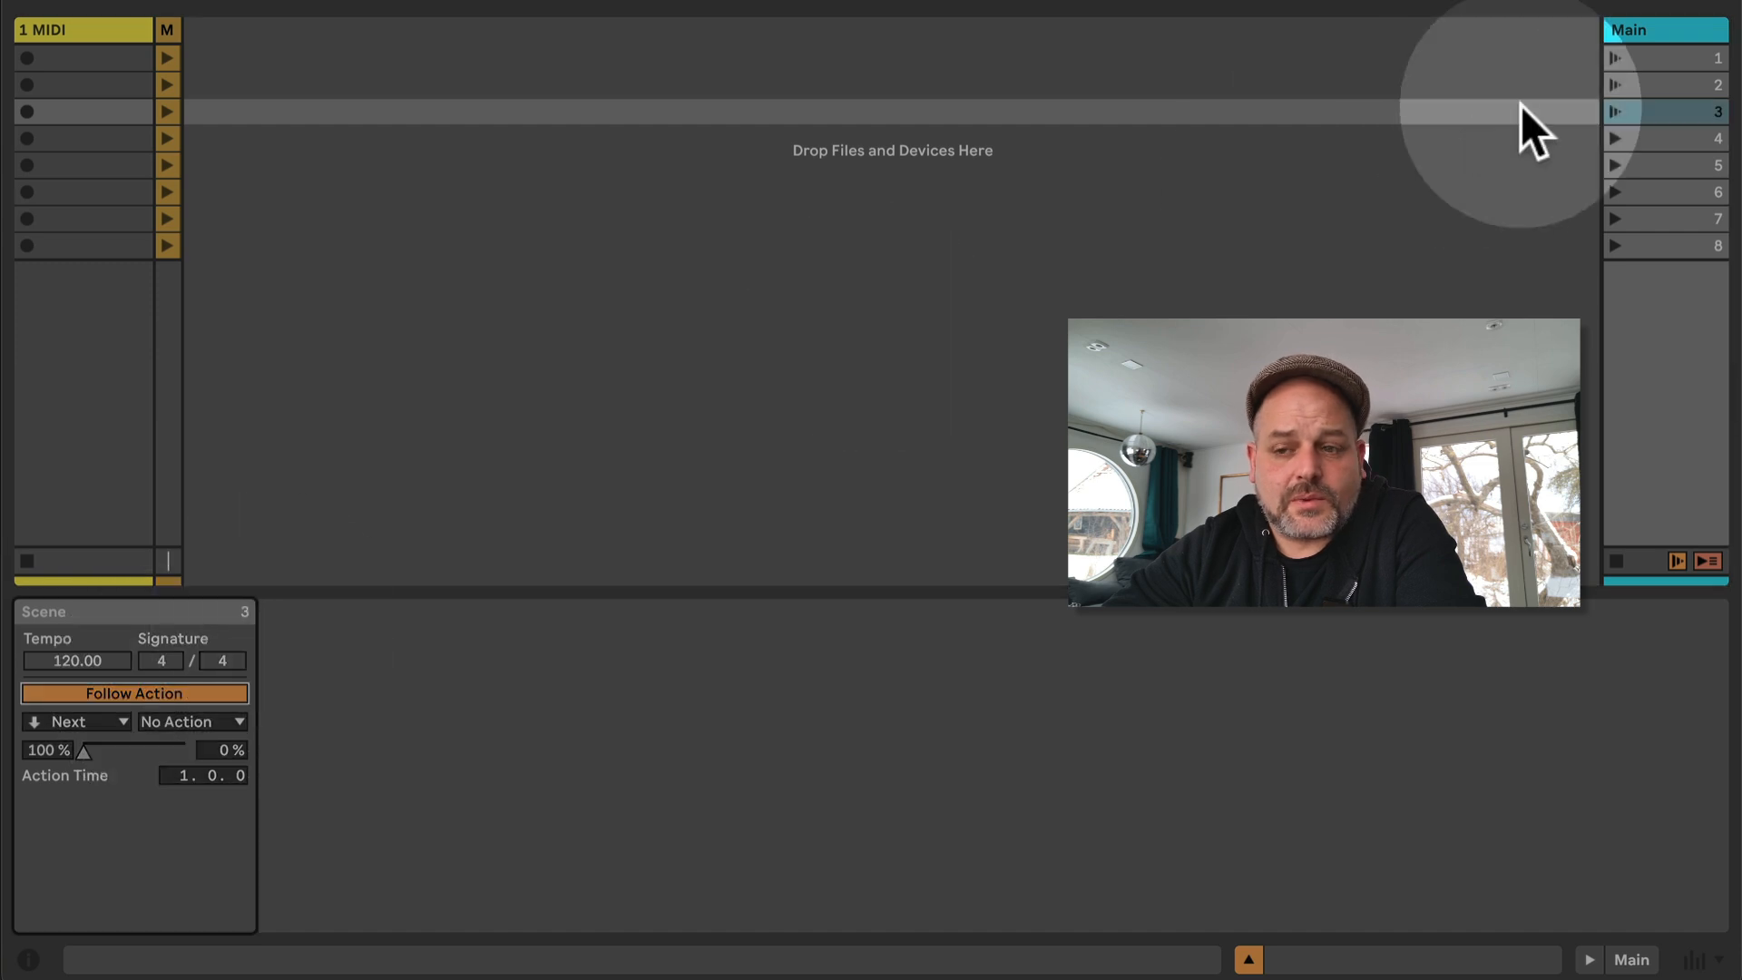
Launch scene 1 to test how its follow action advances through the scenes
{"action": "left_click", "coordinate": [1666, 58]}
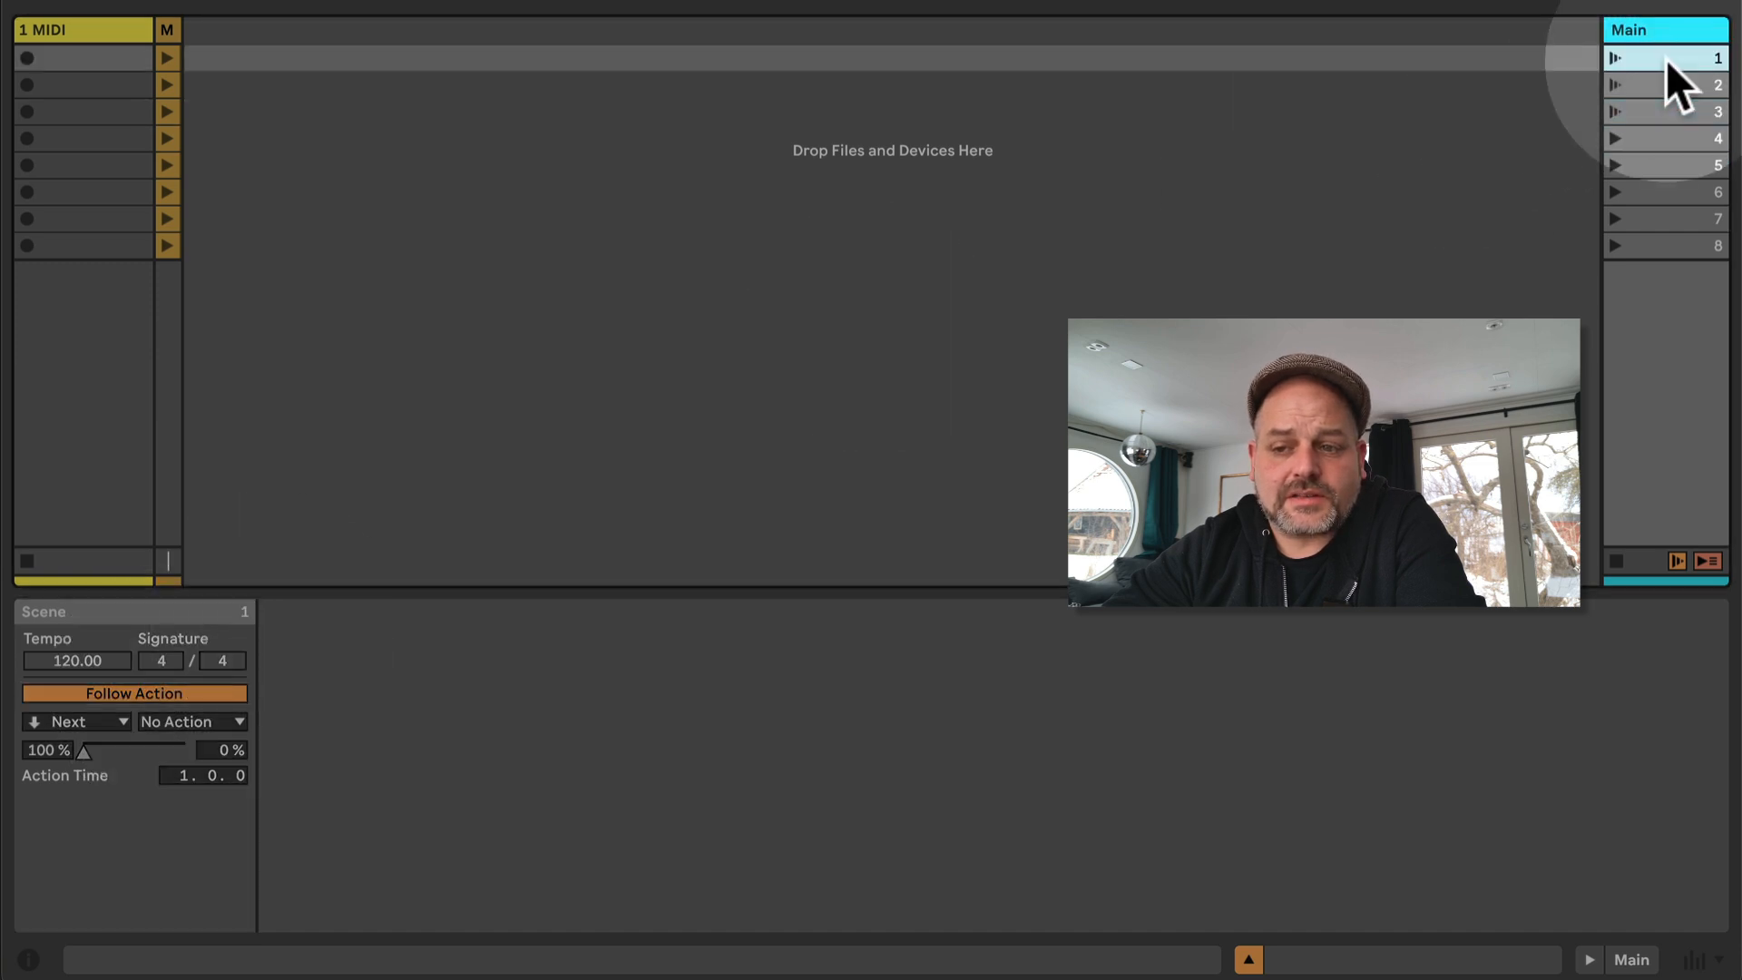
{"action": "left_click", "coordinate": [1614, 59]}
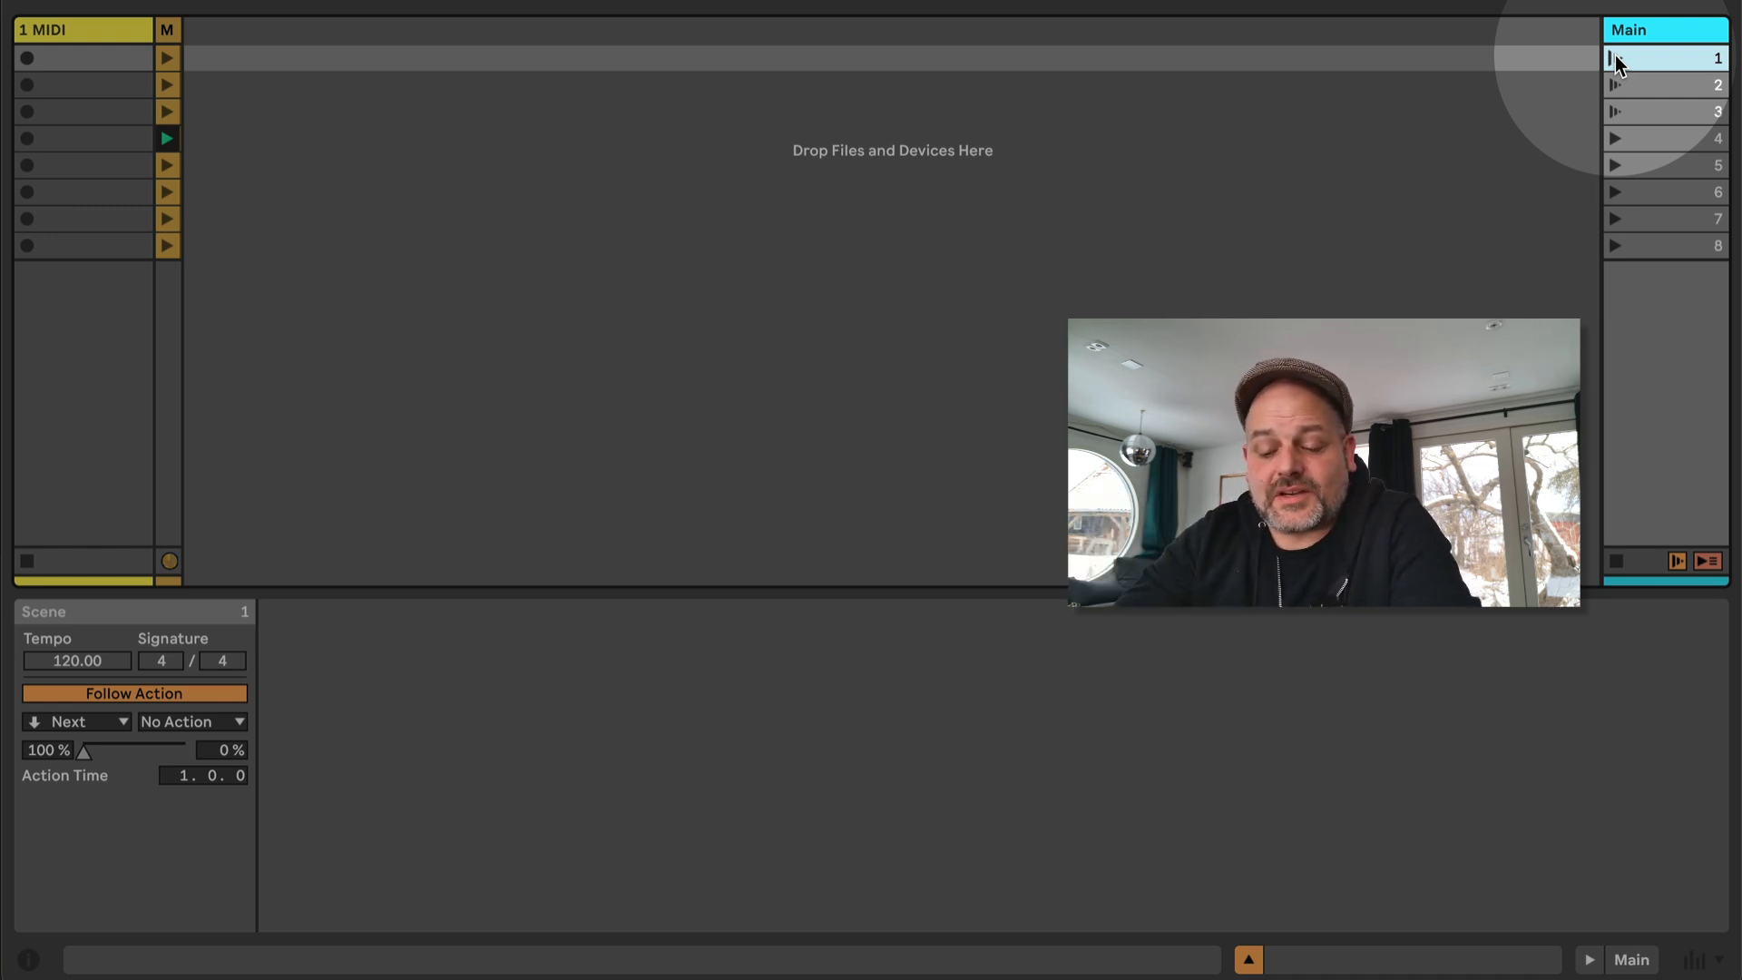
Show the scene navigation controls in the mixer while in key mapping mode, and return to the plain Session View
{"action": "key", "text": "super+k"}
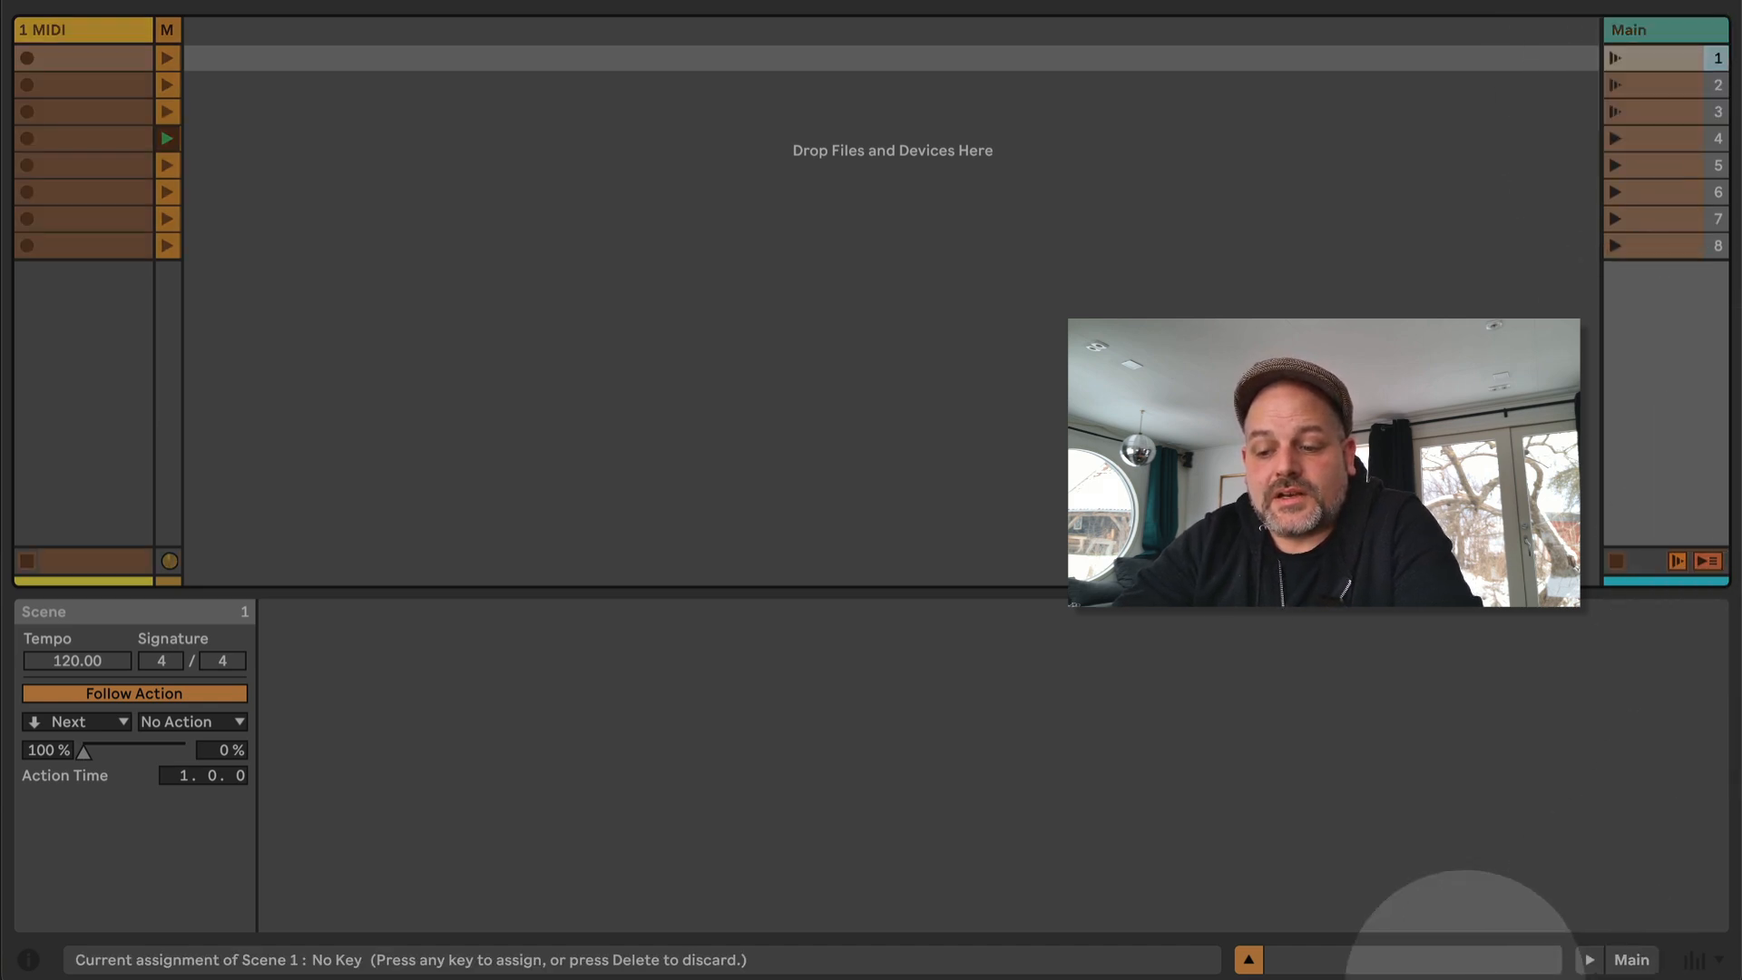
{"action": "left_click", "coordinate": [1694, 959]}
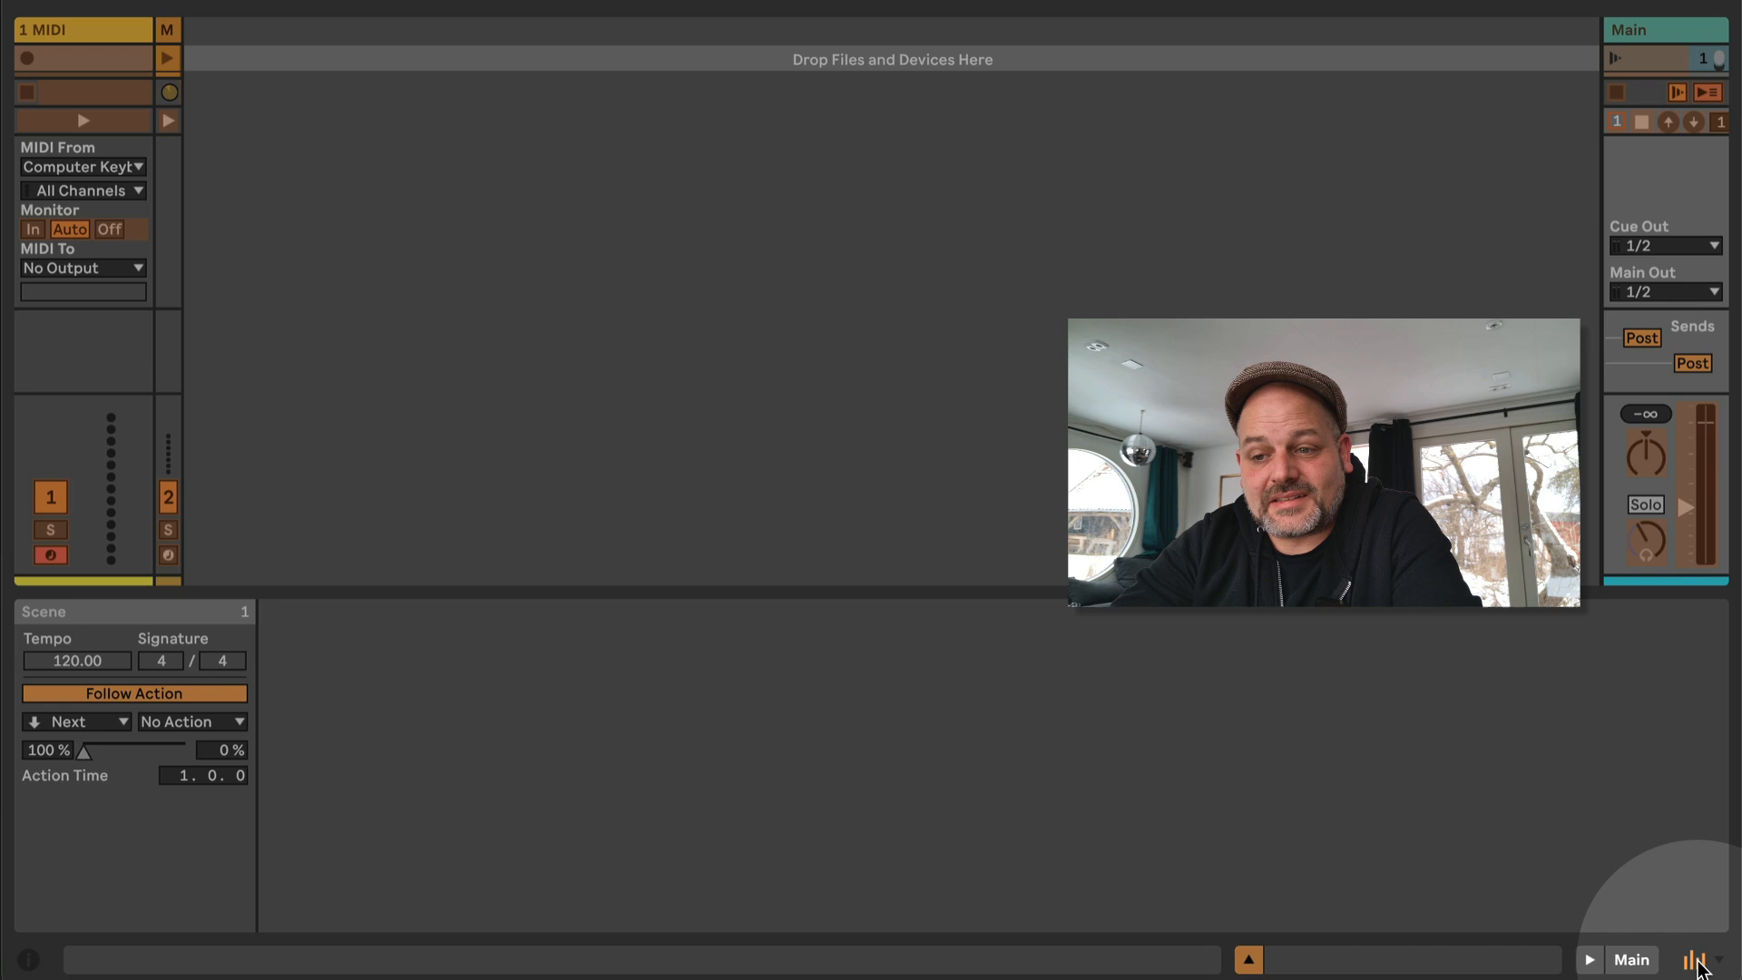
{"action": "left_click", "coordinate": [1695, 959]}
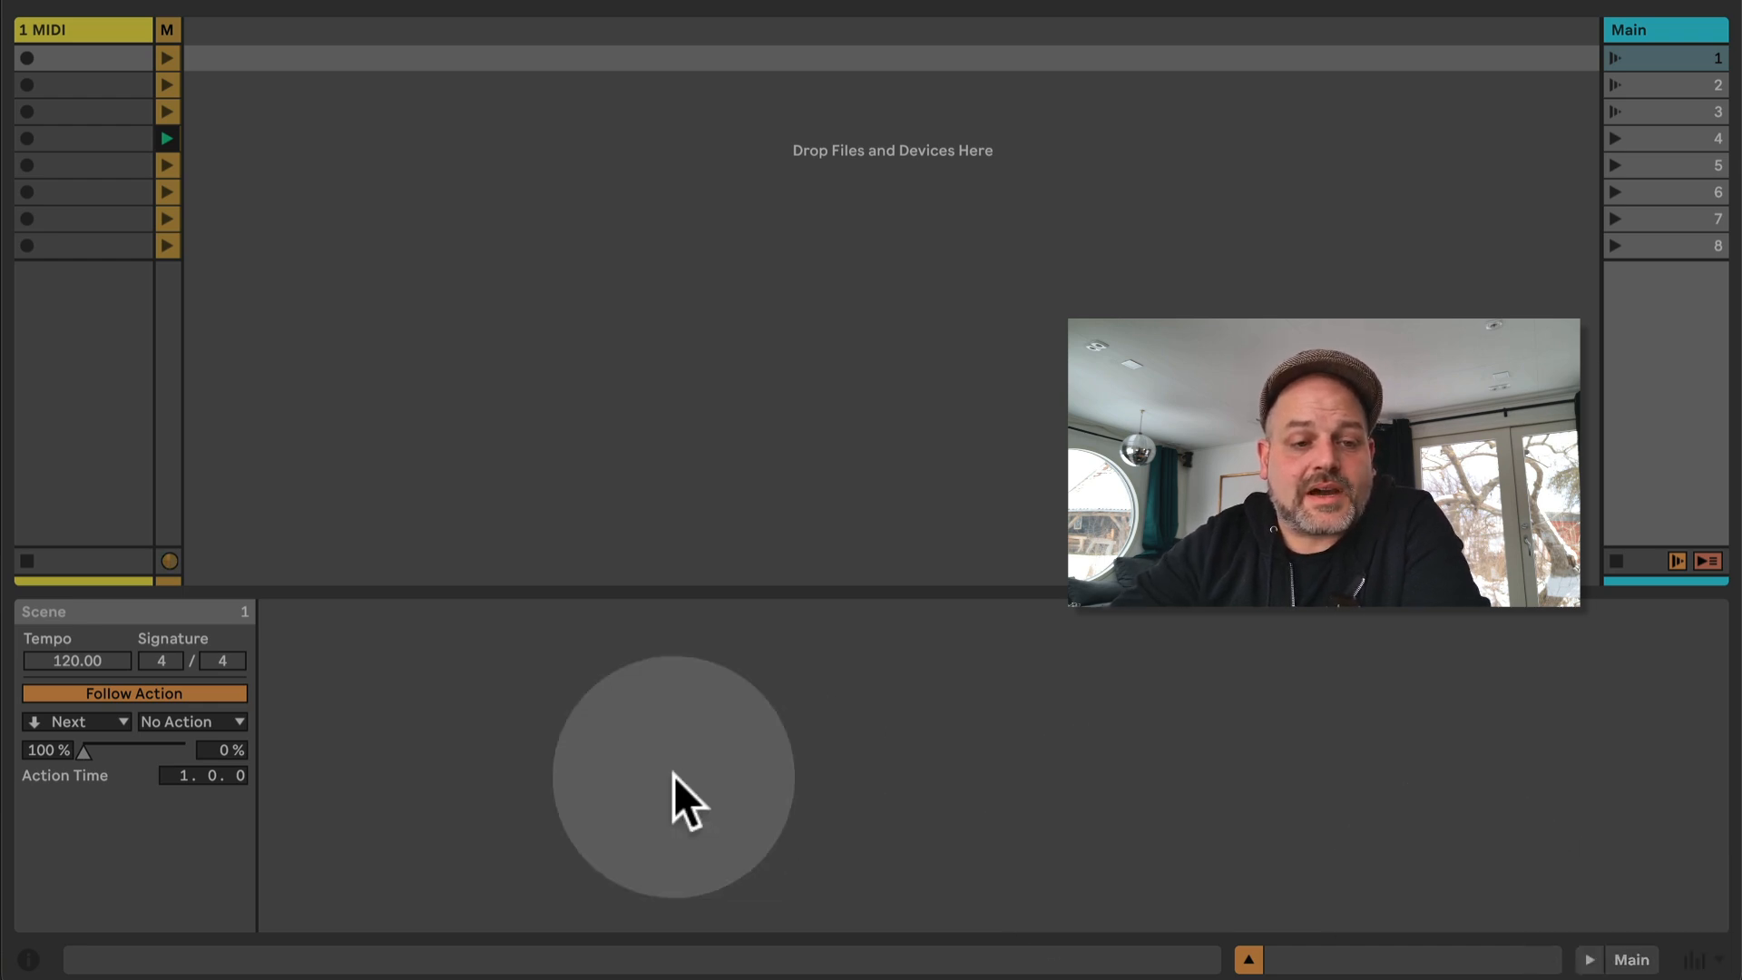
Use the Set Scene-Selection device to create NEXT clips in slots 1 to 4 of the MIDI track
{"action": "left_click", "coordinate": [116, 28]}
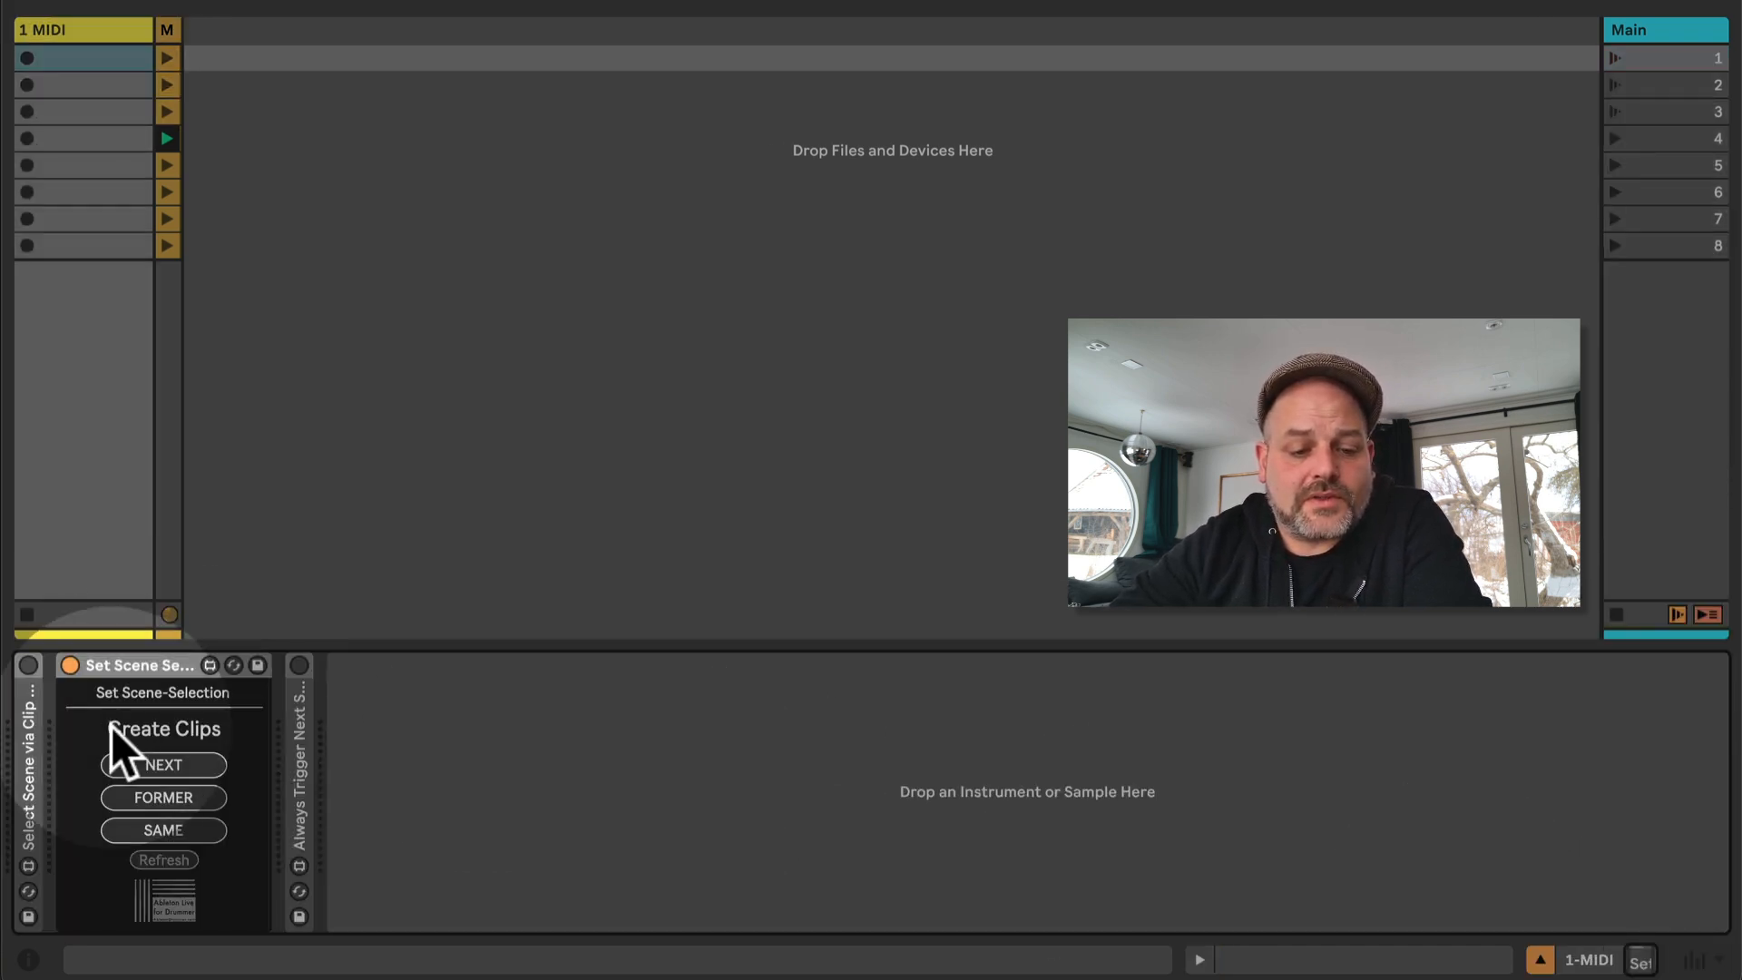
{"action": "left_click", "coordinate": [105, 60]}
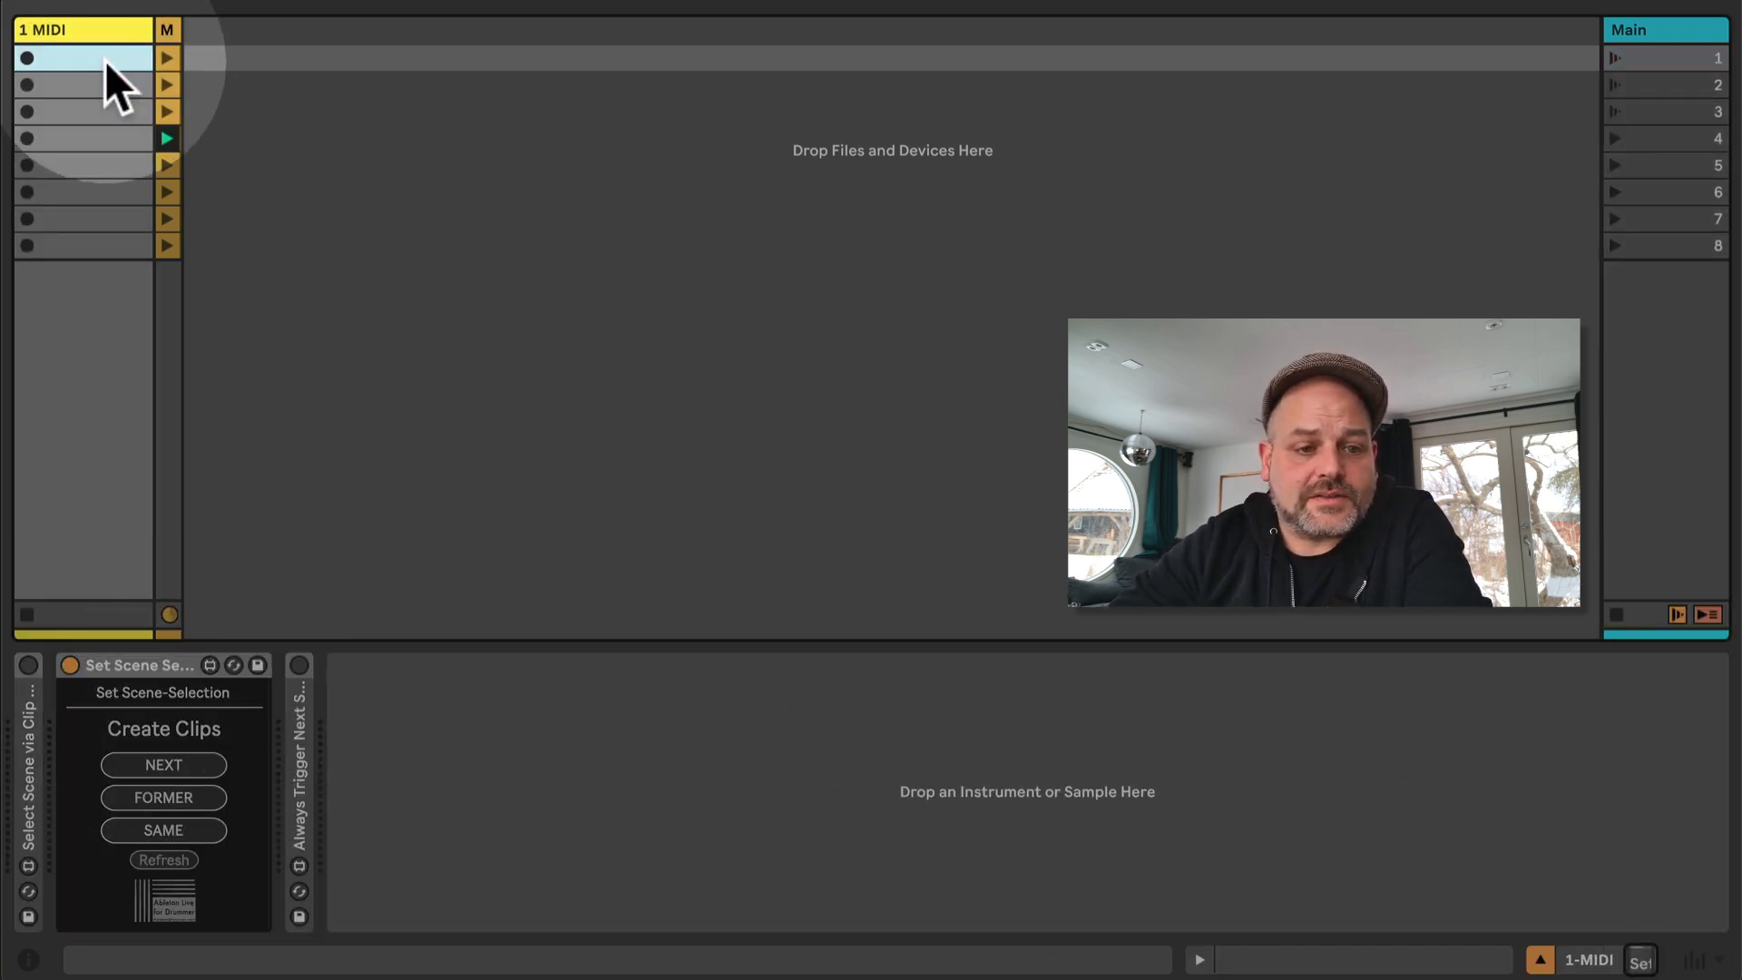
{"action": "left_click", "coordinate": [164, 766]}
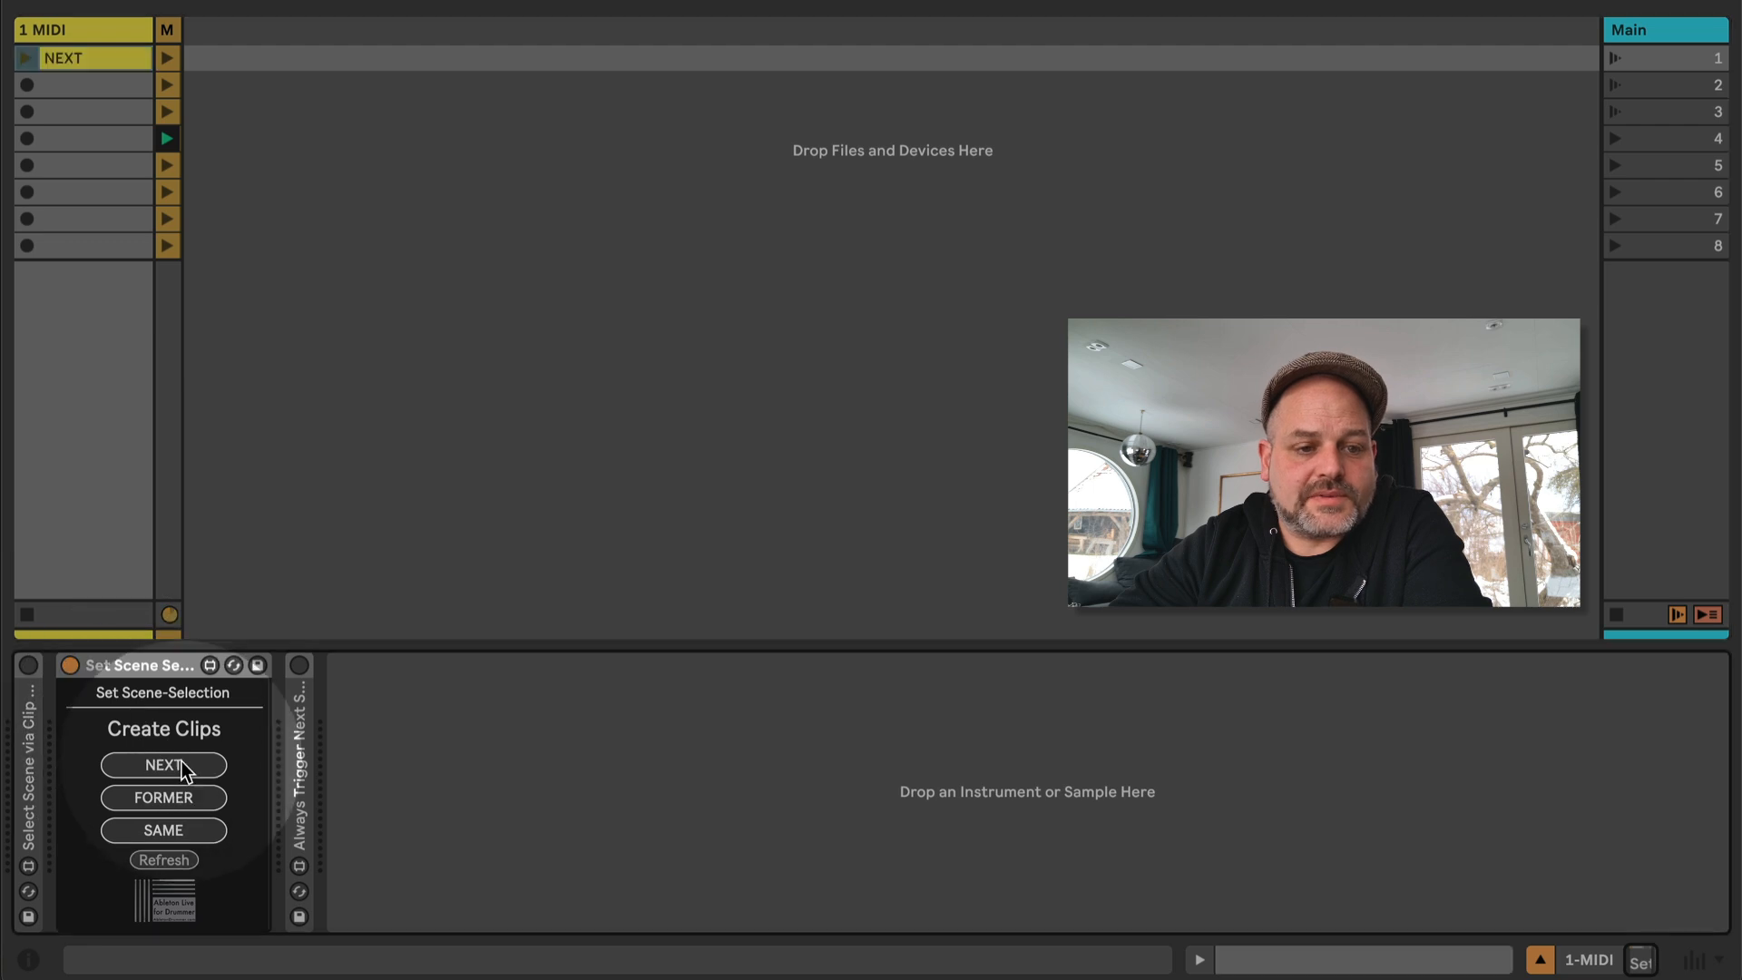
{"action": "left_click", "coordinate": [92, 87]}
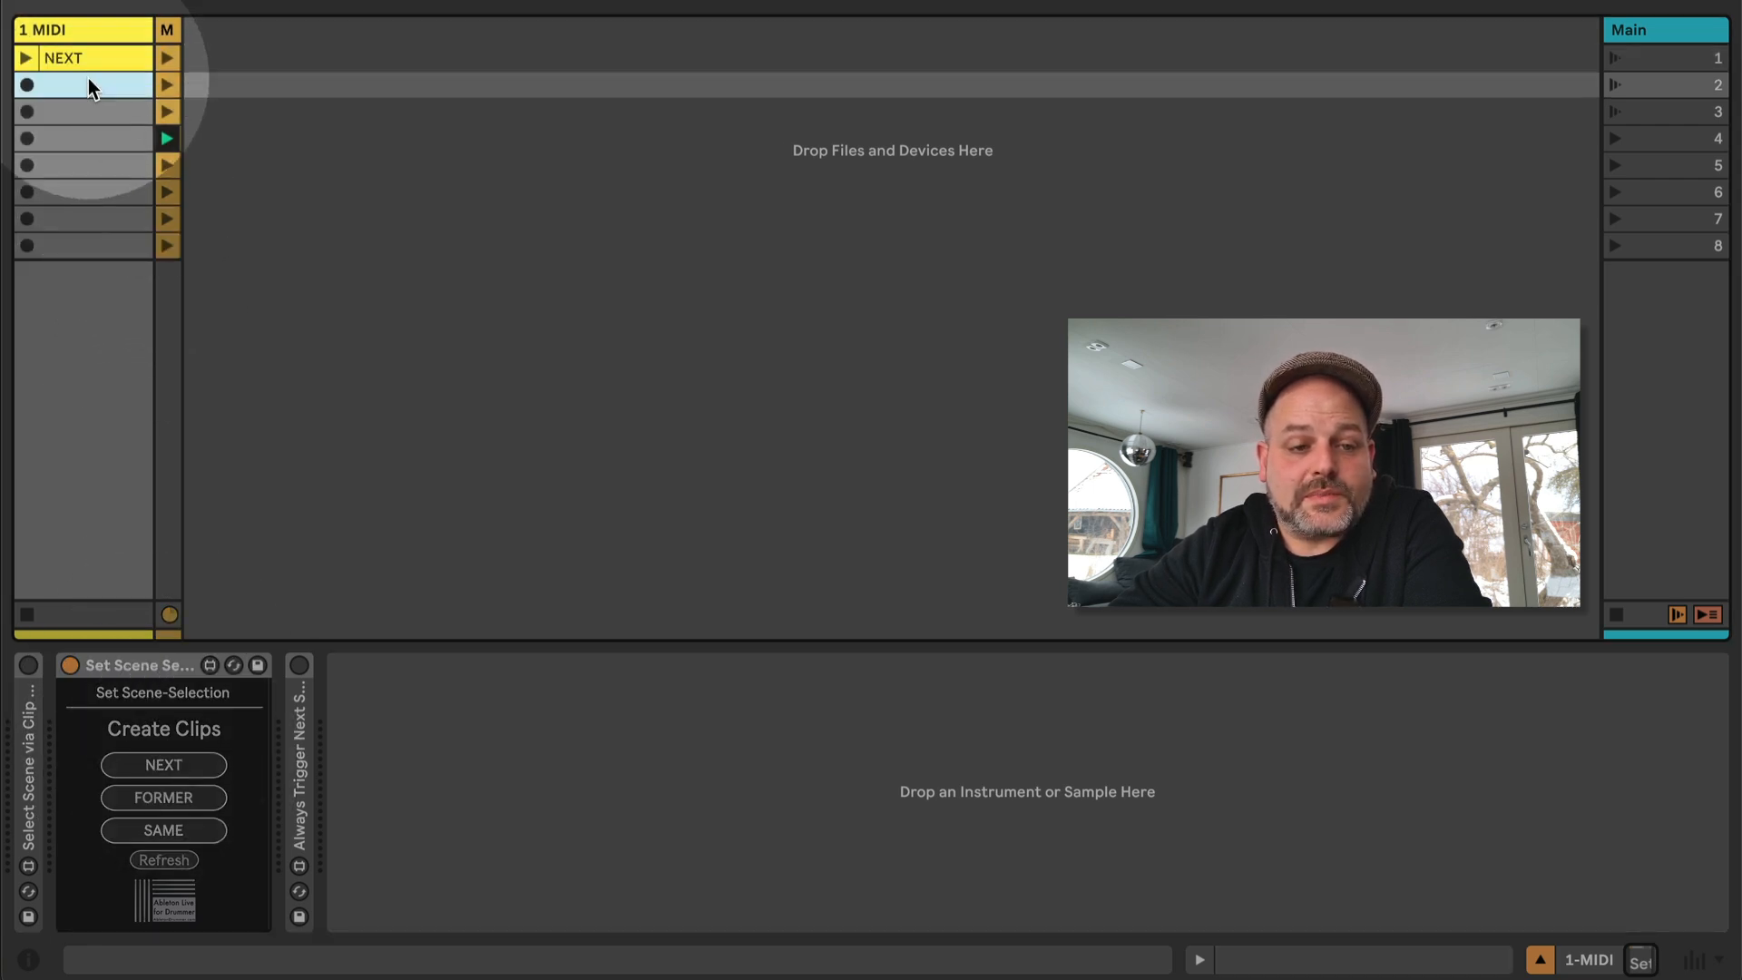
{"action": "left_click", "coordinate": [175, 767]}
{"action": "left_click", "coordinate": [71, 110]}
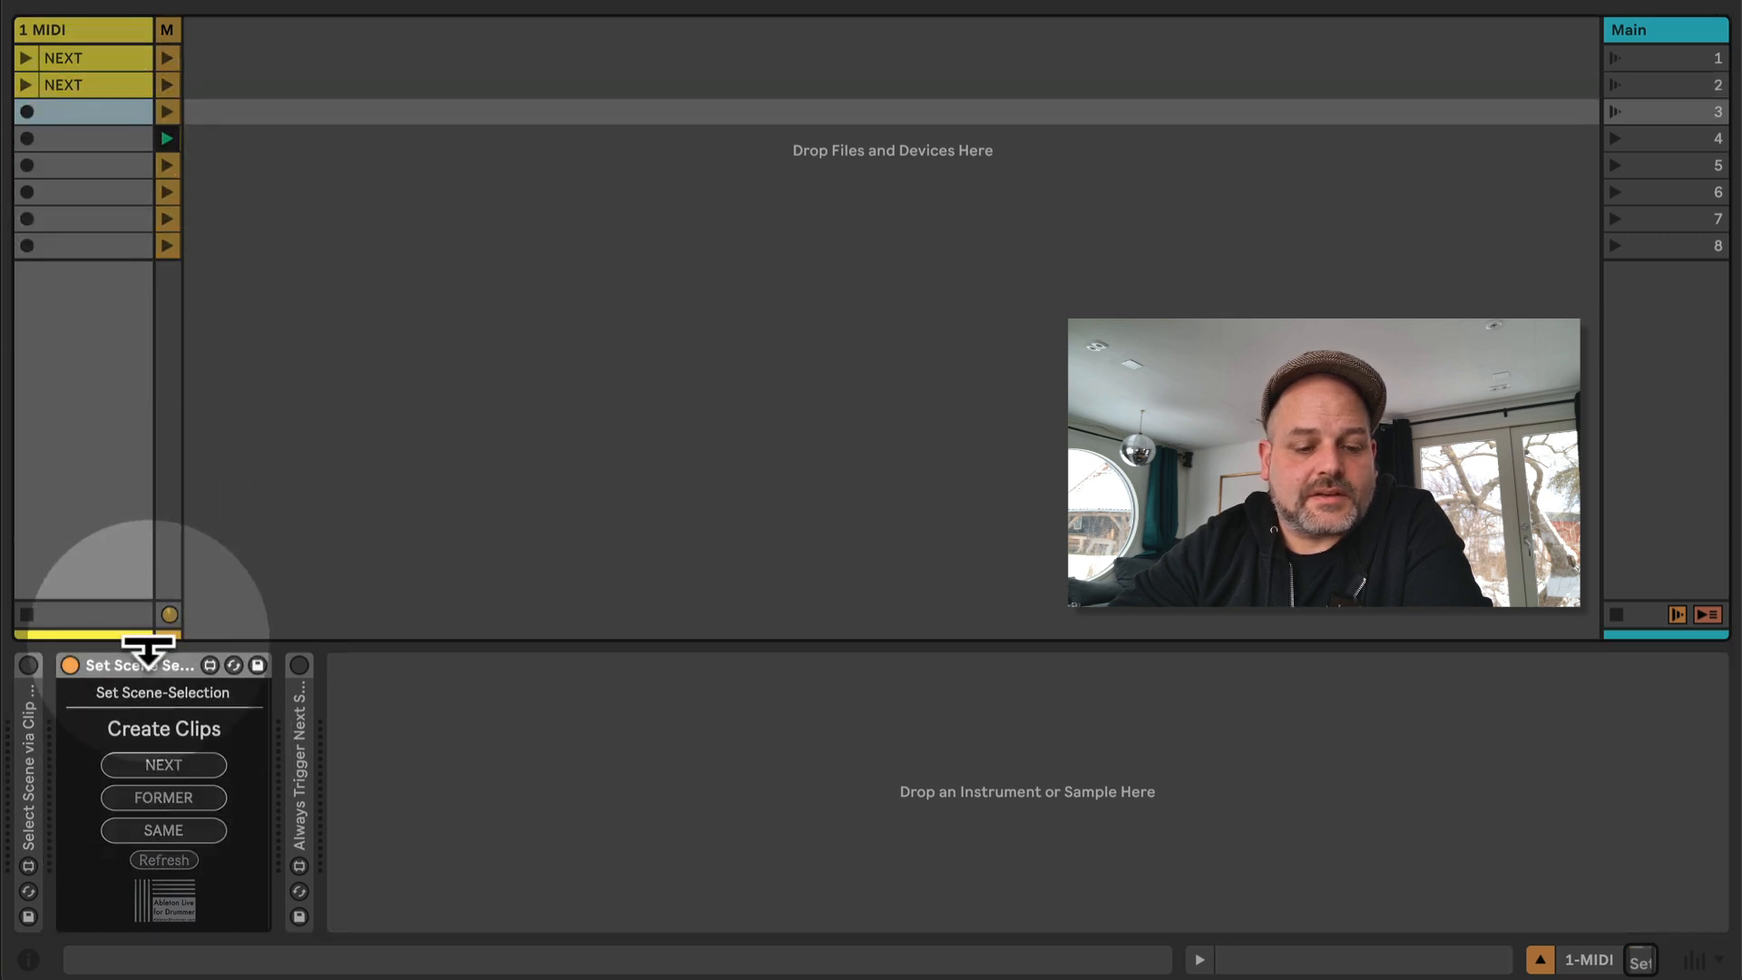
{"action": "left_click", "coordinate": [178, 764]}
{"action": "left_click", "coordinate": [89, 137]}
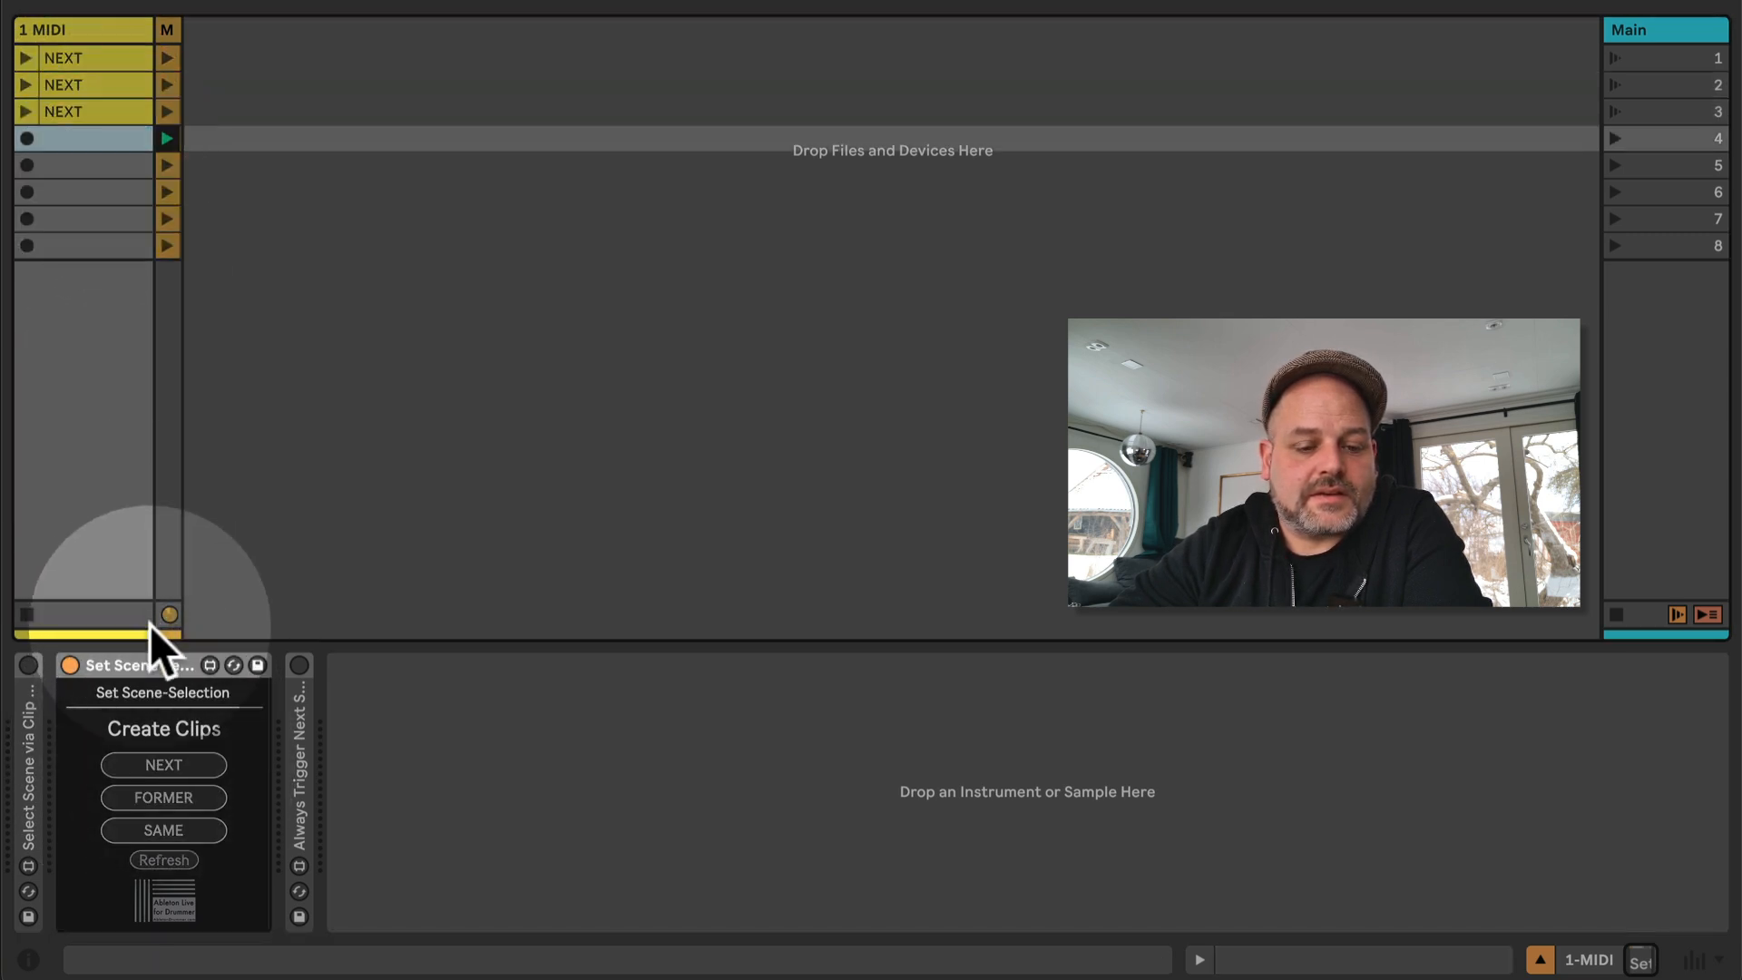
{"action": "left_click", "coordinate": [164, 765]}
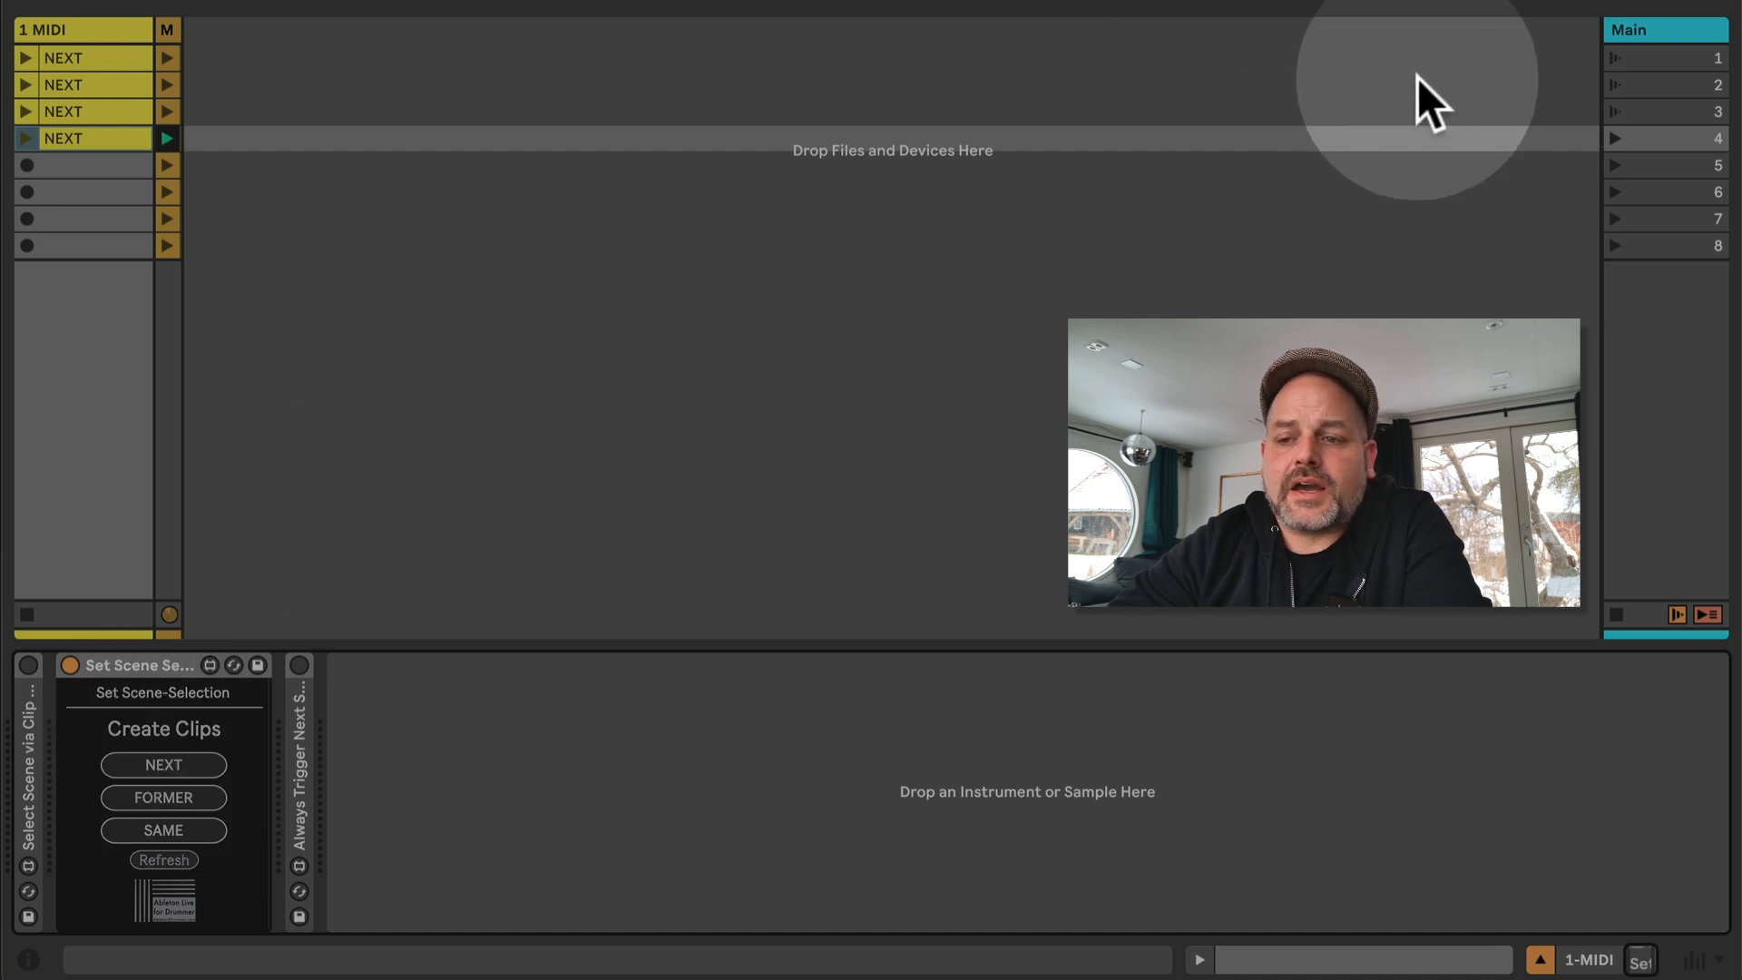
Launch scenes from scene 1 downward to test the scene selection driven by the NEXT clips
{"action": "left_click", "coordinate": [1617, 60]}
{"action": "left_click", "coordinate": [1629, 80]}
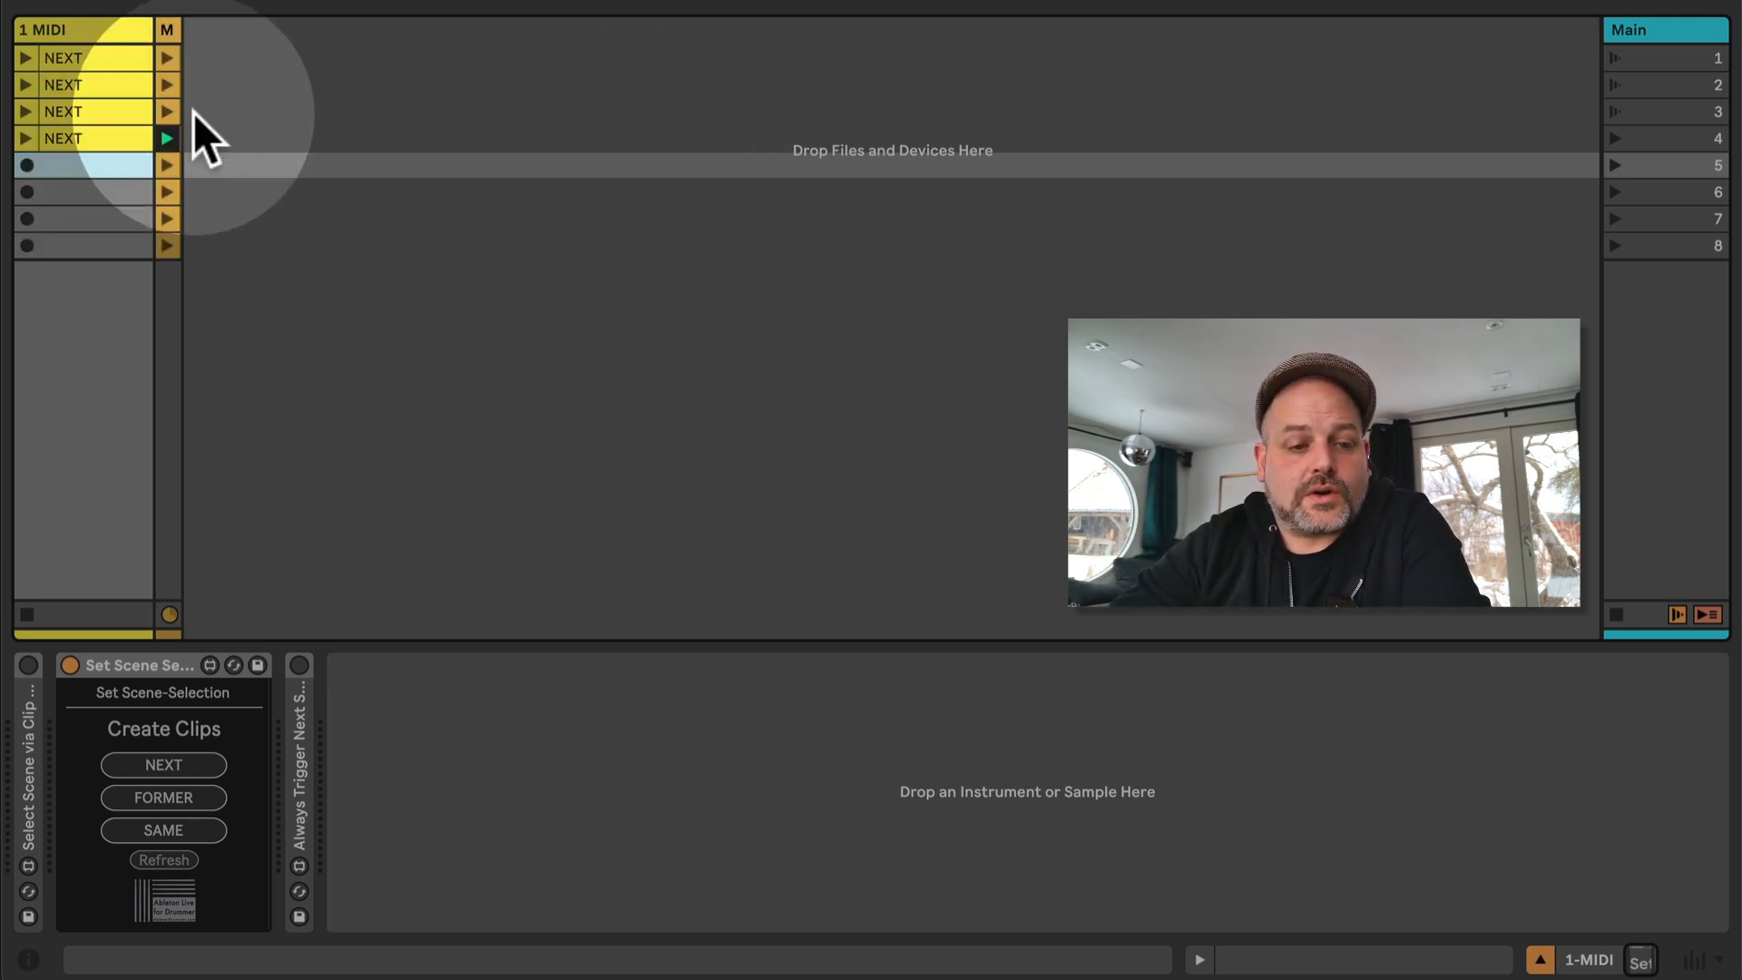
Create a FORMER clip in slot 6 of the MIDI track, leaving no blank clip there
{"action": "double_click", "coordinate": [116, 188]}
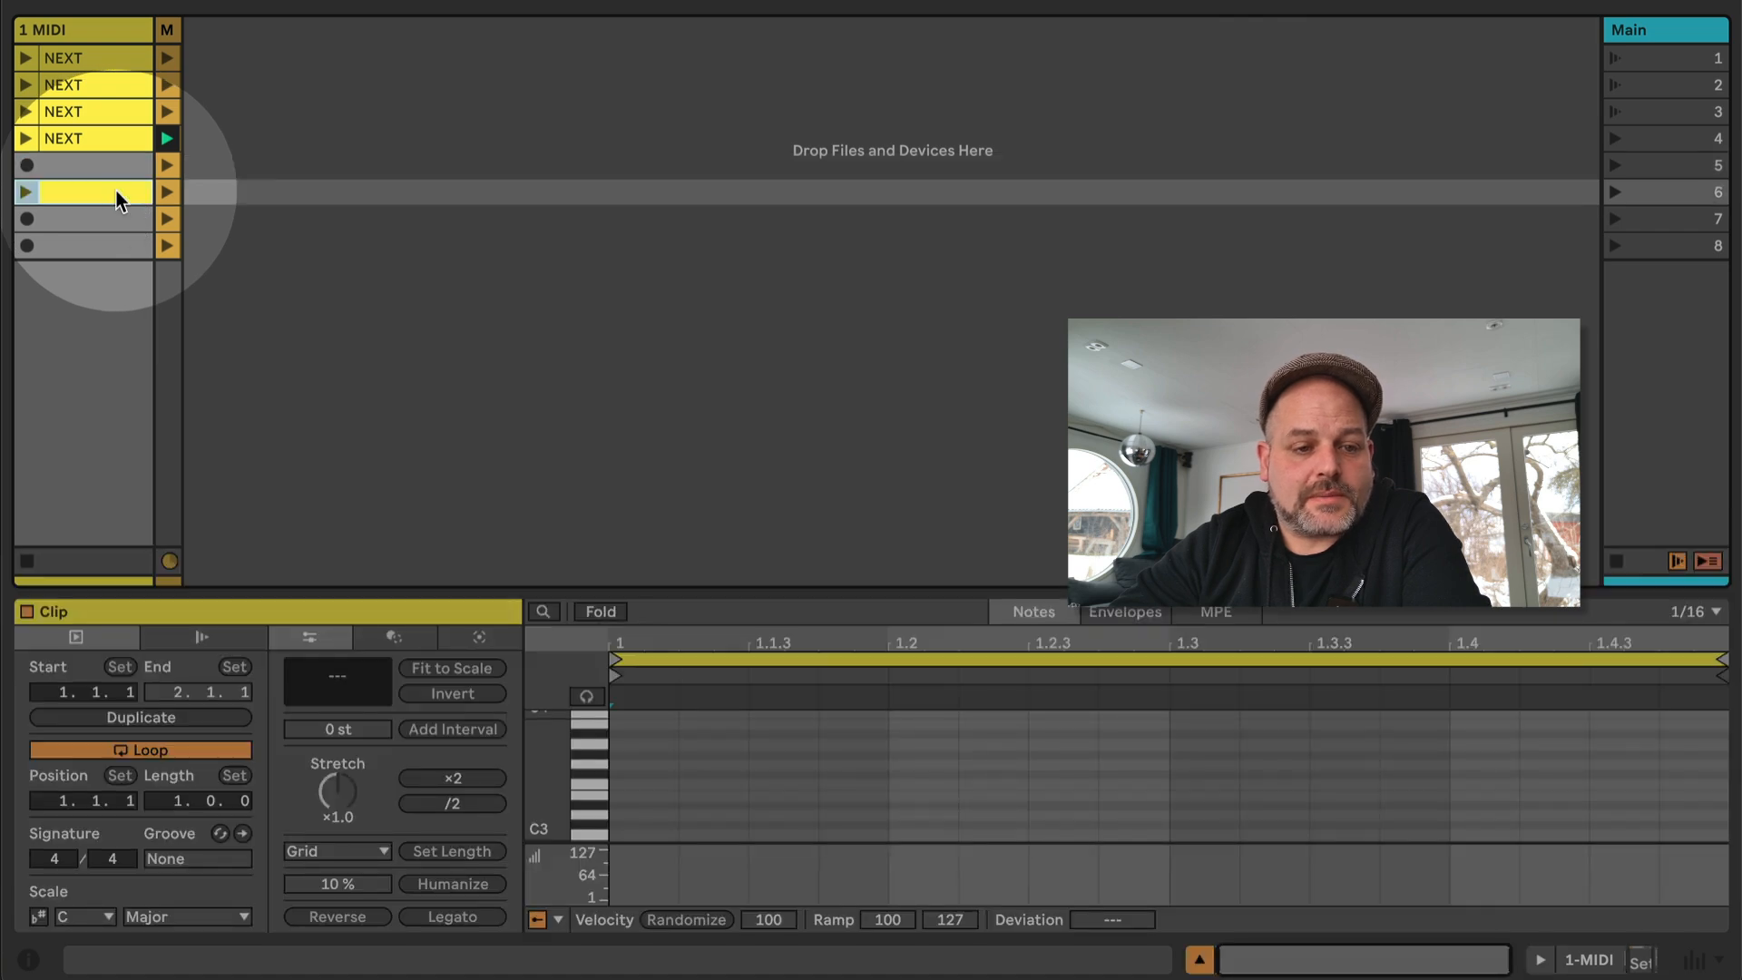
{"action": "key", "text": "Delete"}
{"action": "left_click", "coordinate": [102, 28]}
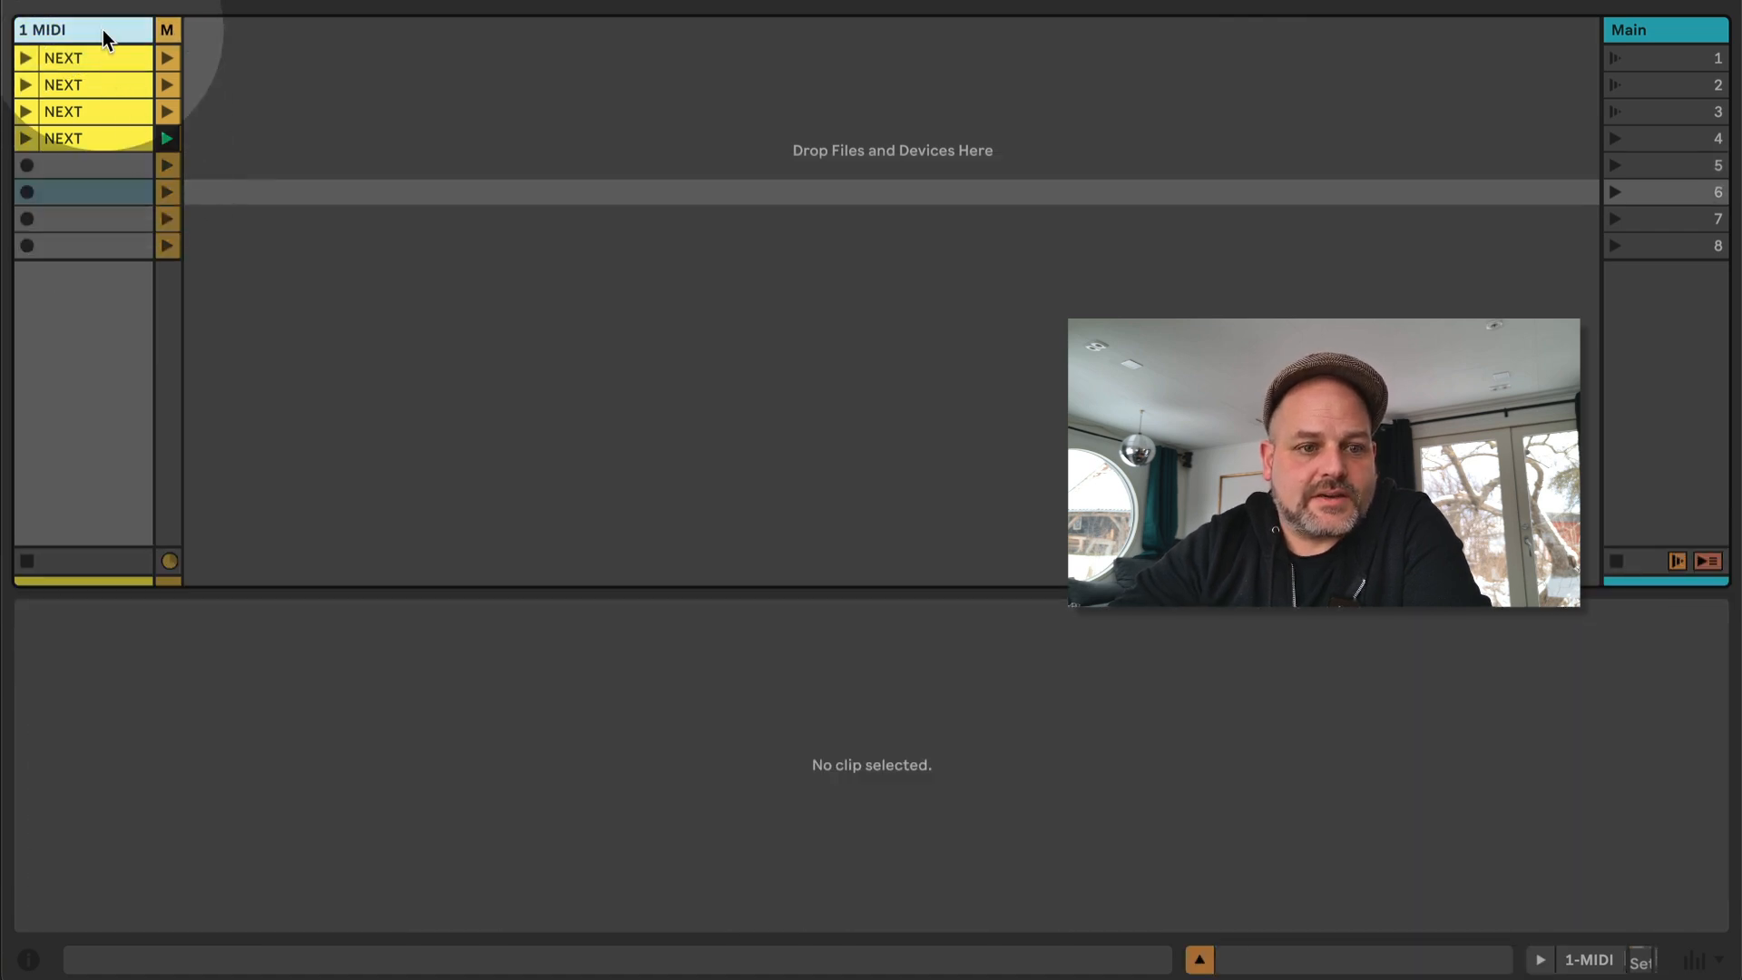
{"action": "left_click", "coordinate": [79, 182]}
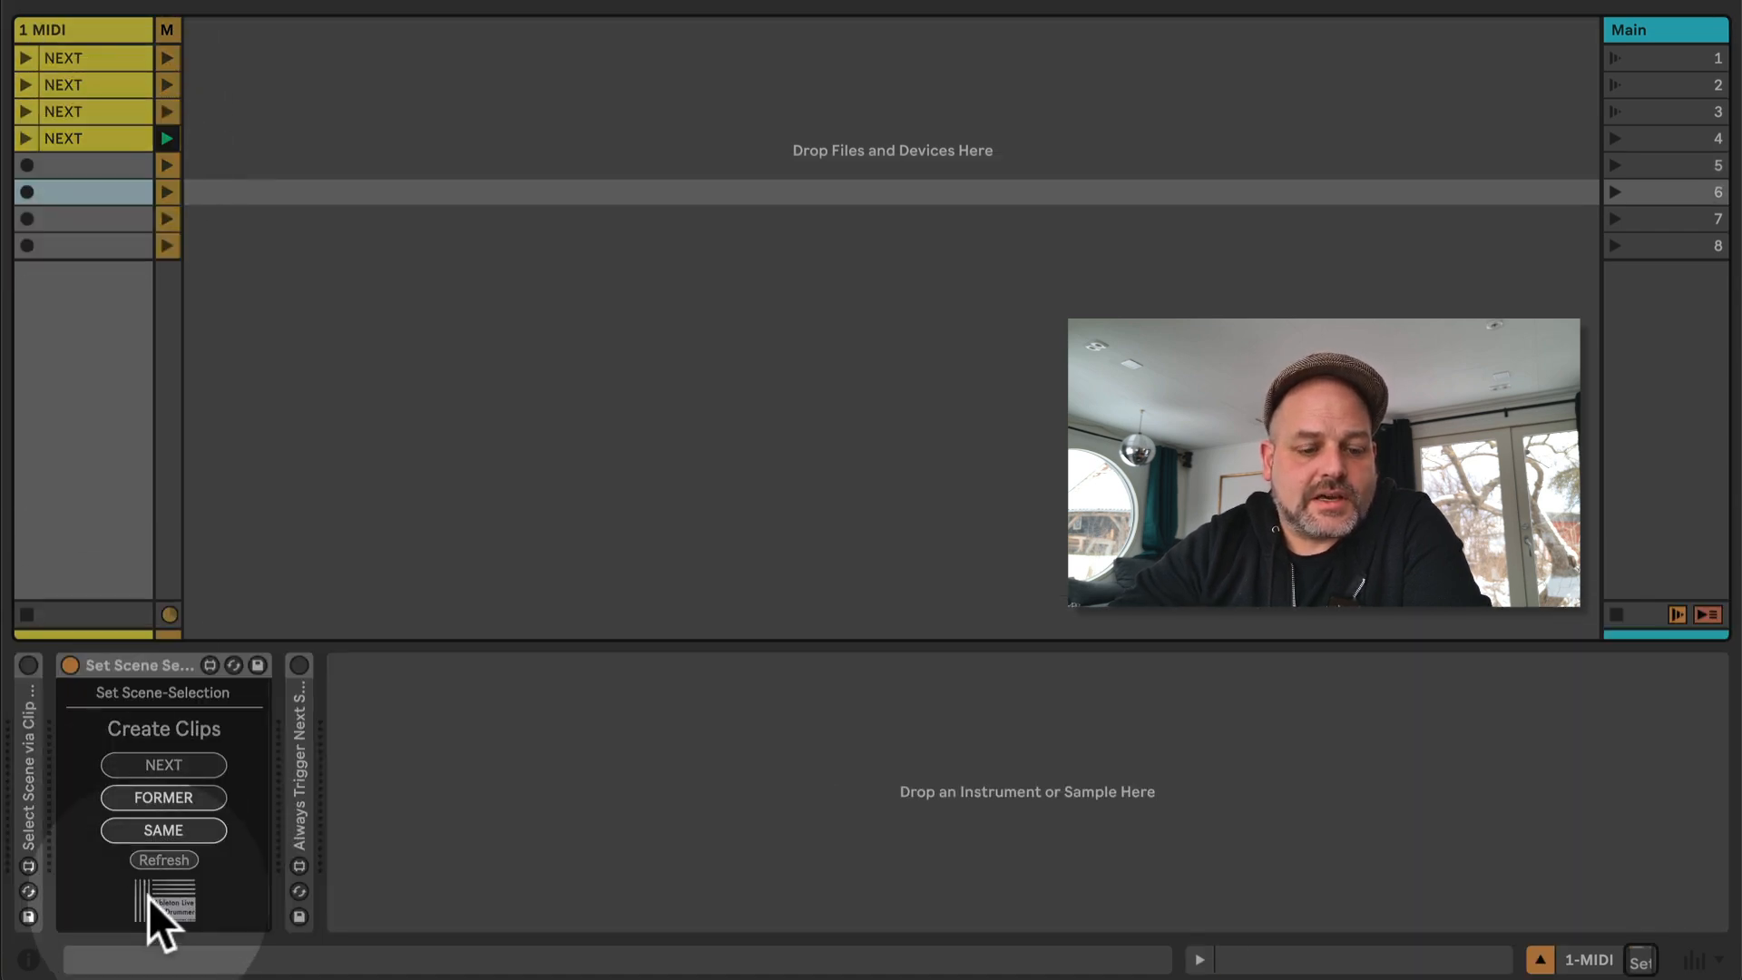
{"action": "left_click", "coordinate": [150, 797]}
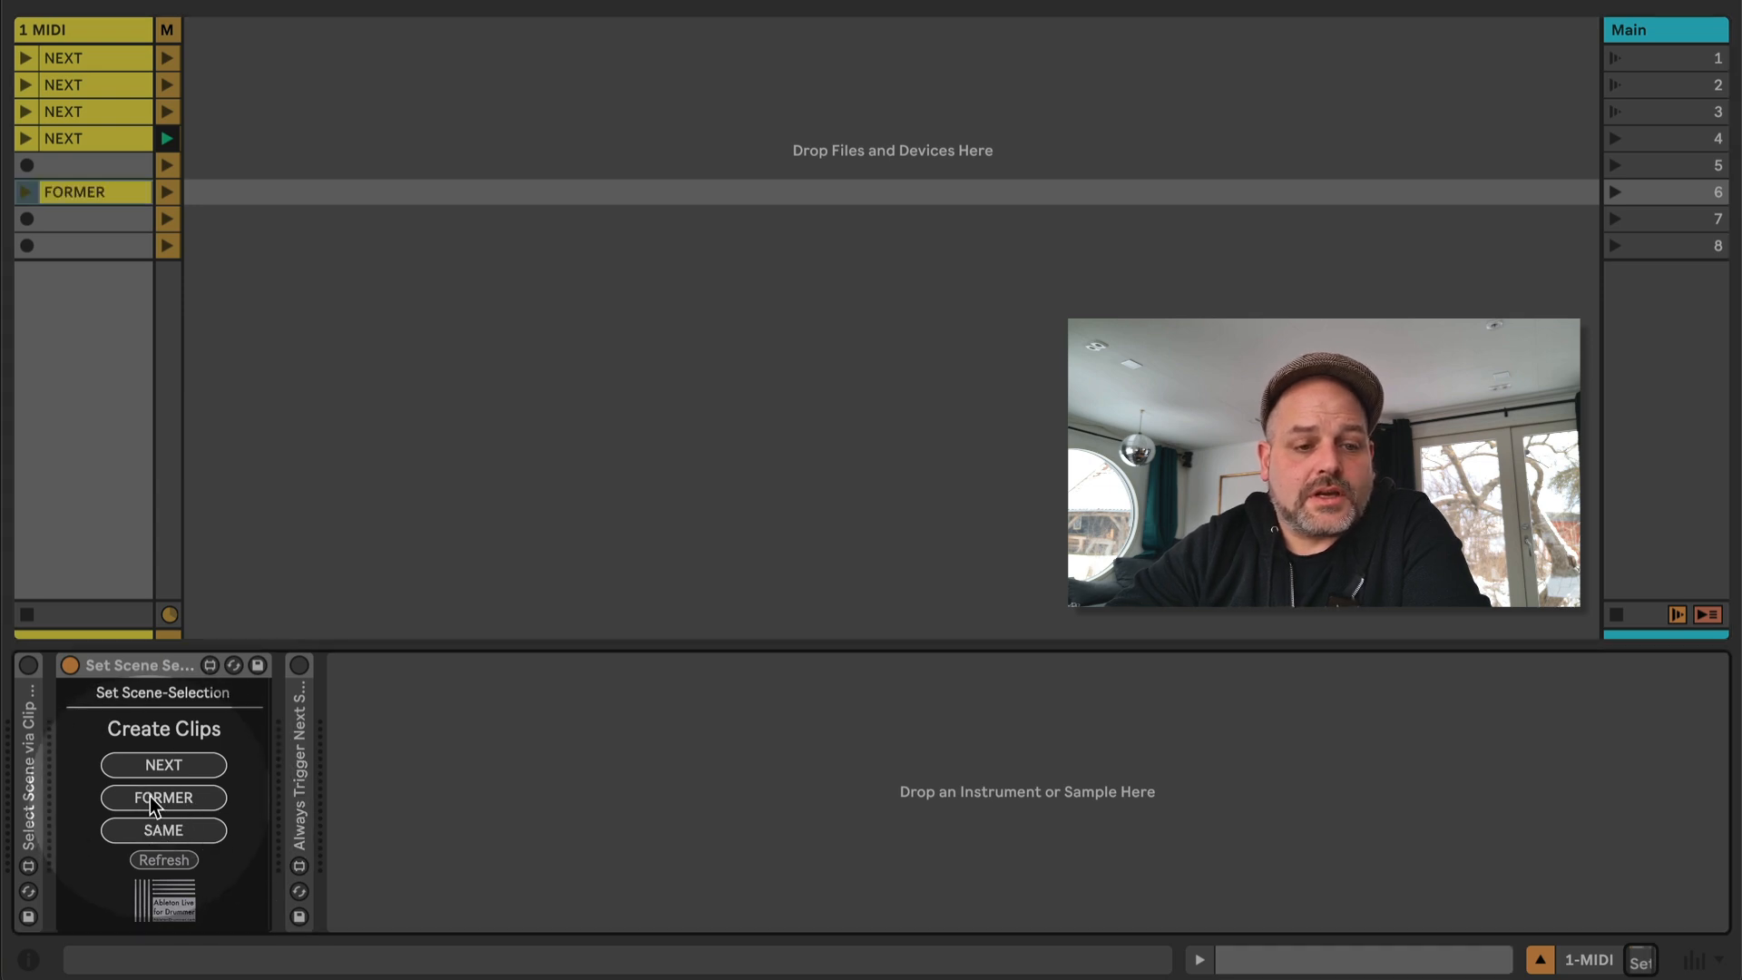
Launch scene 6 repeatedly to test the scene selection set by its FORMER clip
{"action": "left_click", "coordinate": [59, 187]}
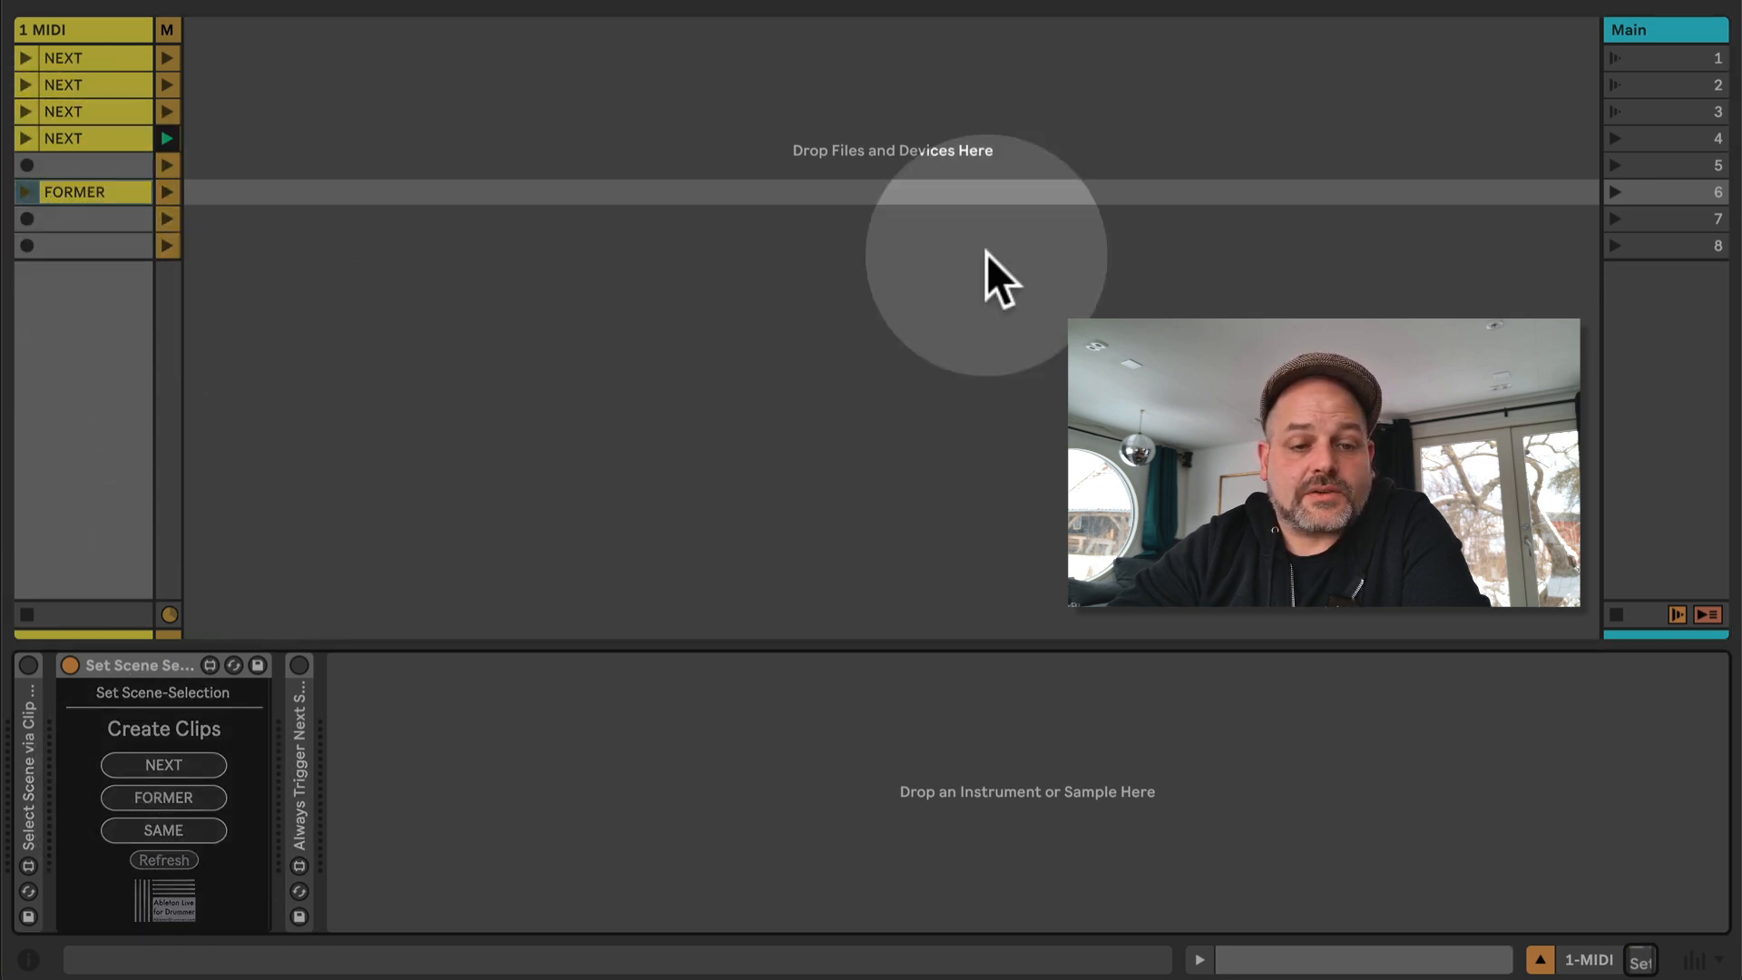
{"action": "left_click", "coordinate": [1616, 195]}
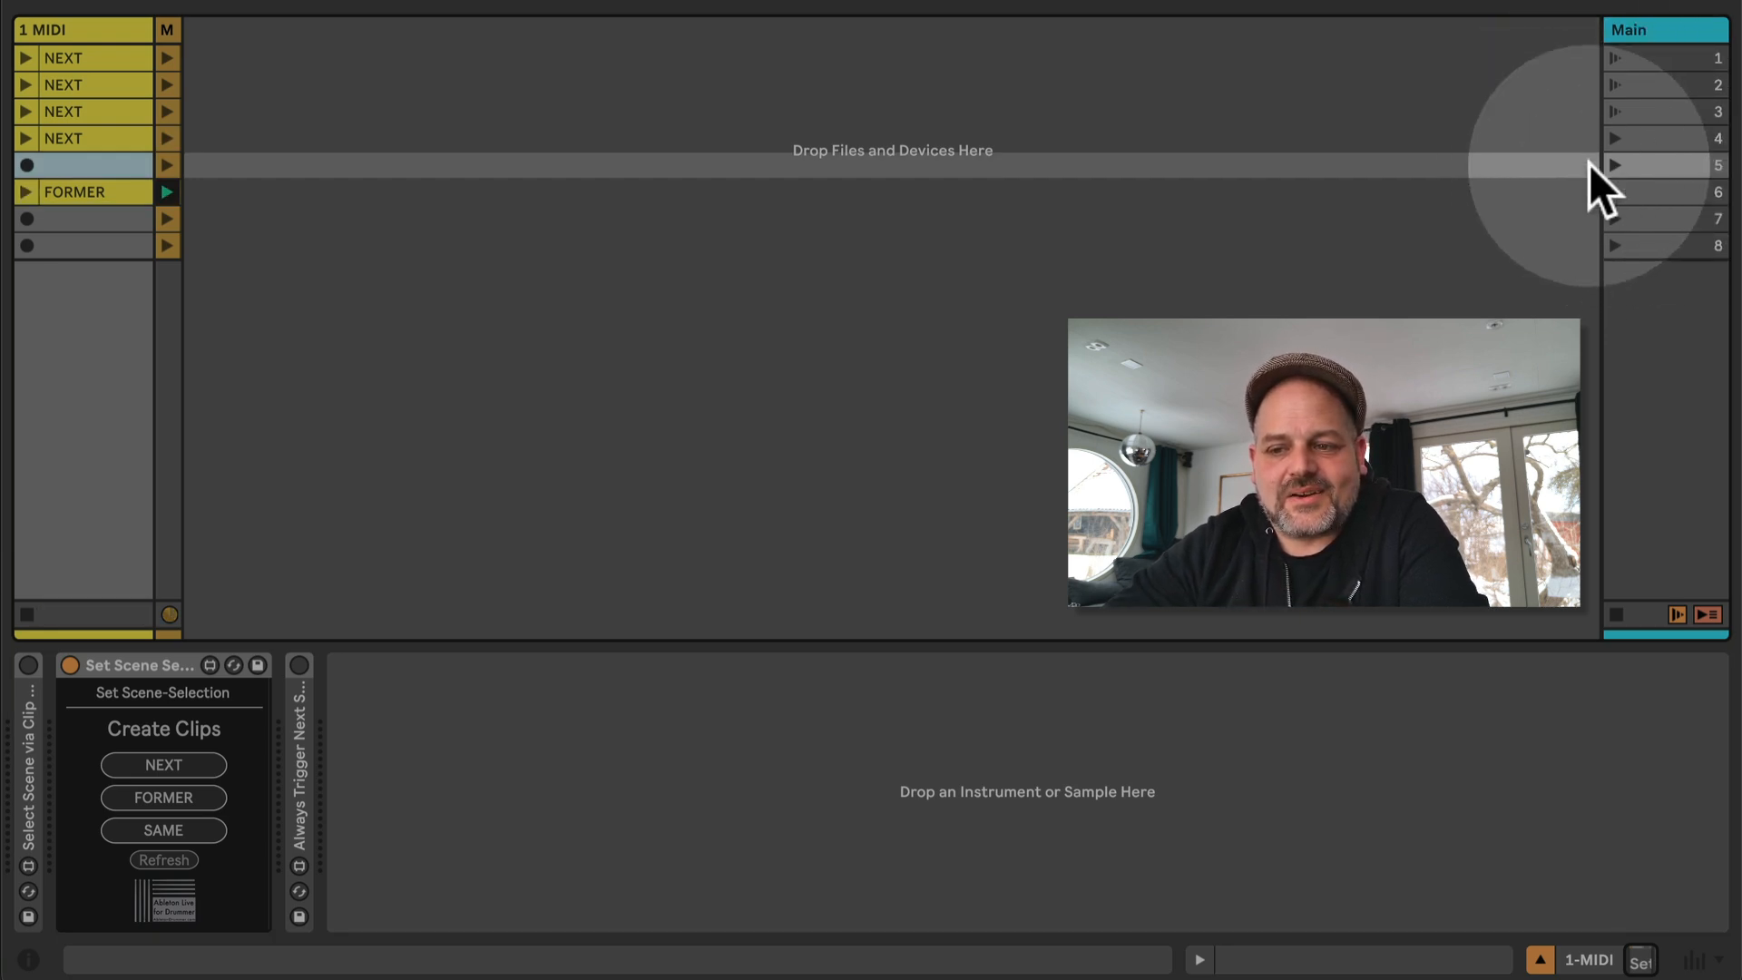
{"action": "left_click", "coordinate": [1614, 192]}
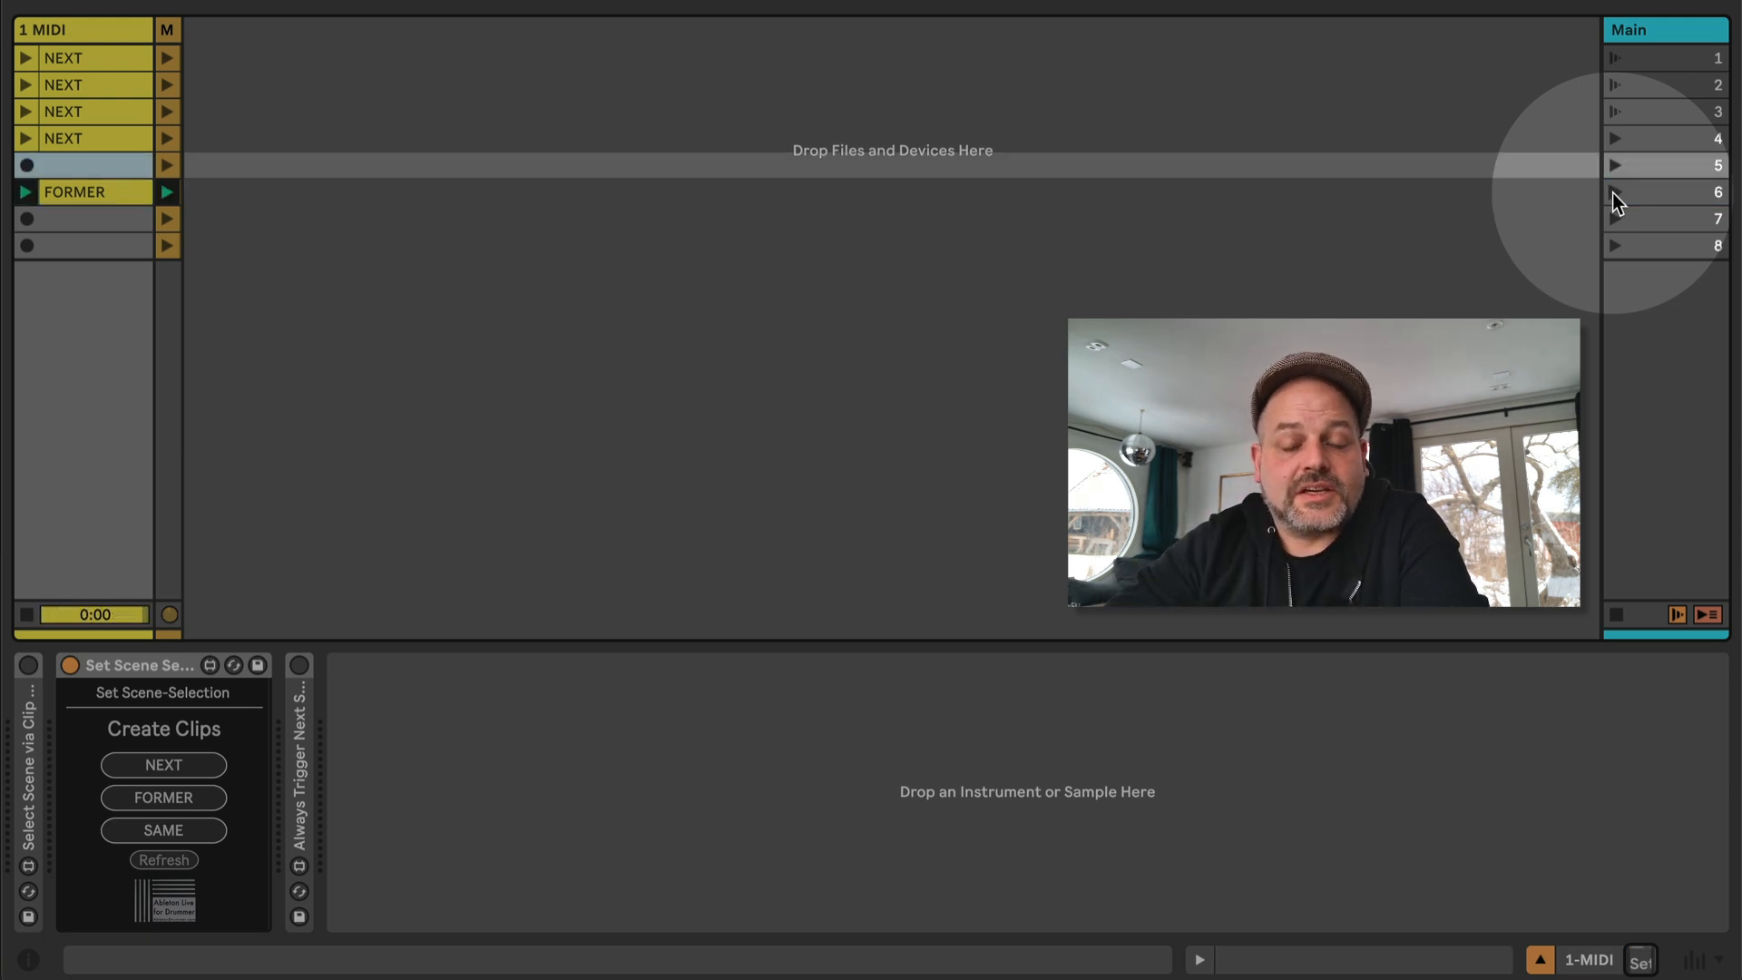
Create a SAME clip in slot 7 of the MIDI track
{"action": "left_click", "coordinate": [73, 220]}
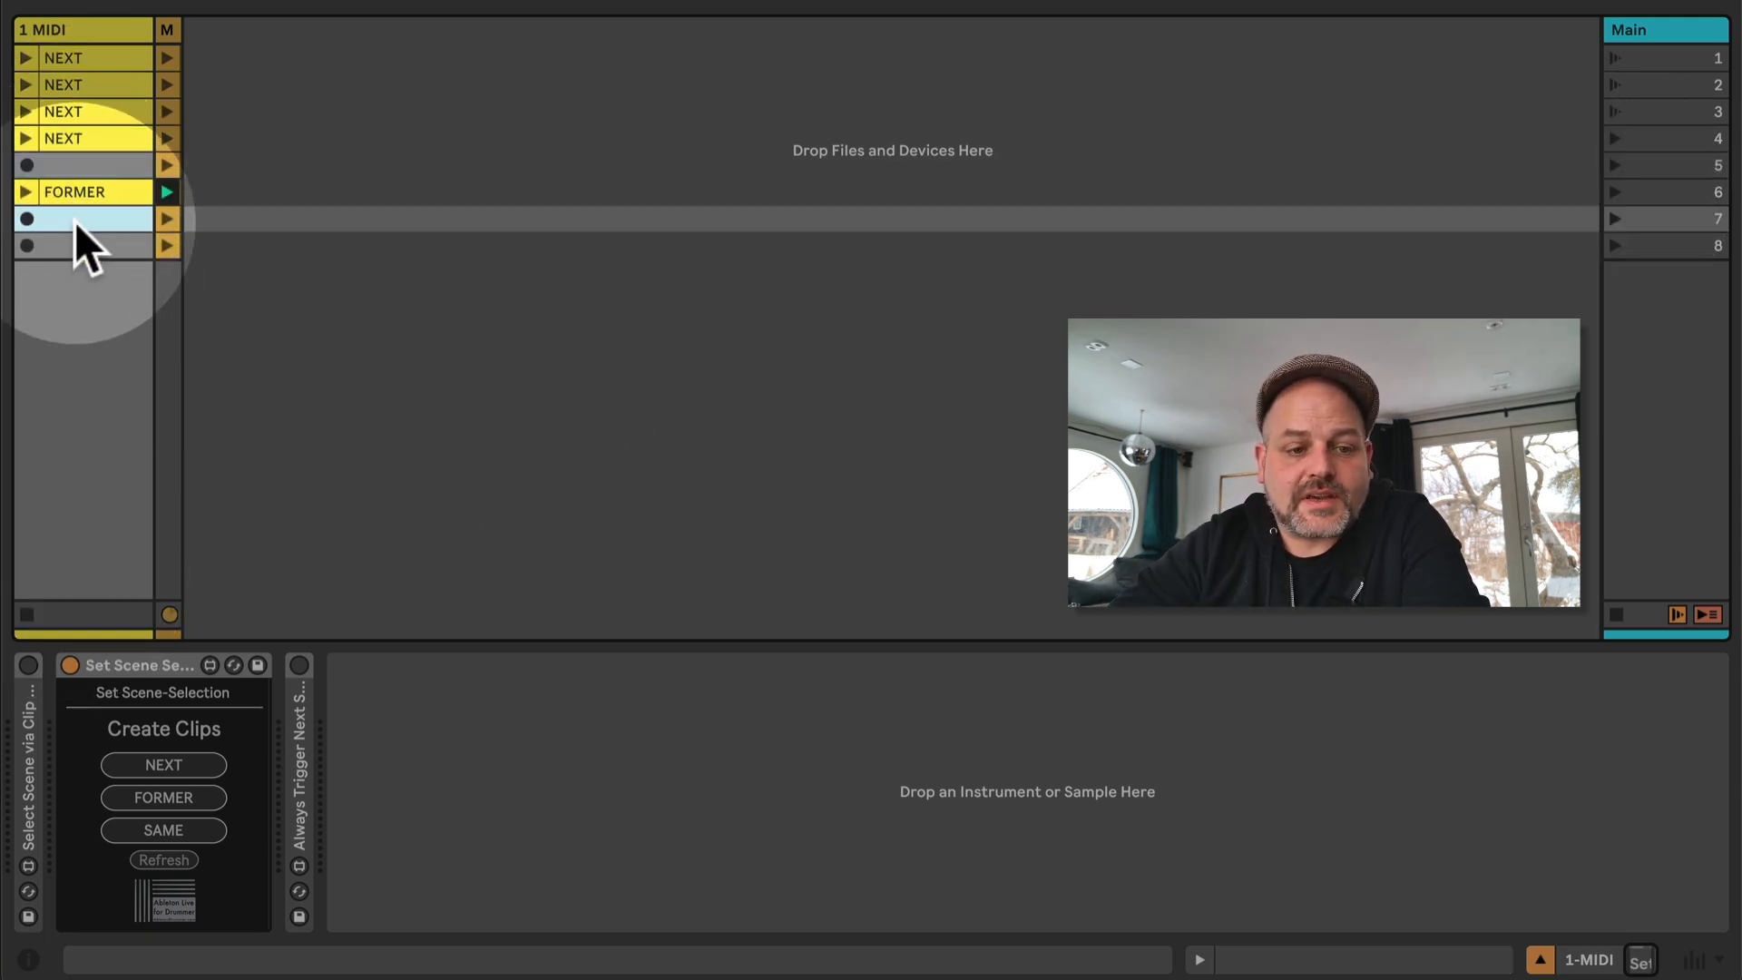
{"action": "left_click", "coordinate": [171, 829]}
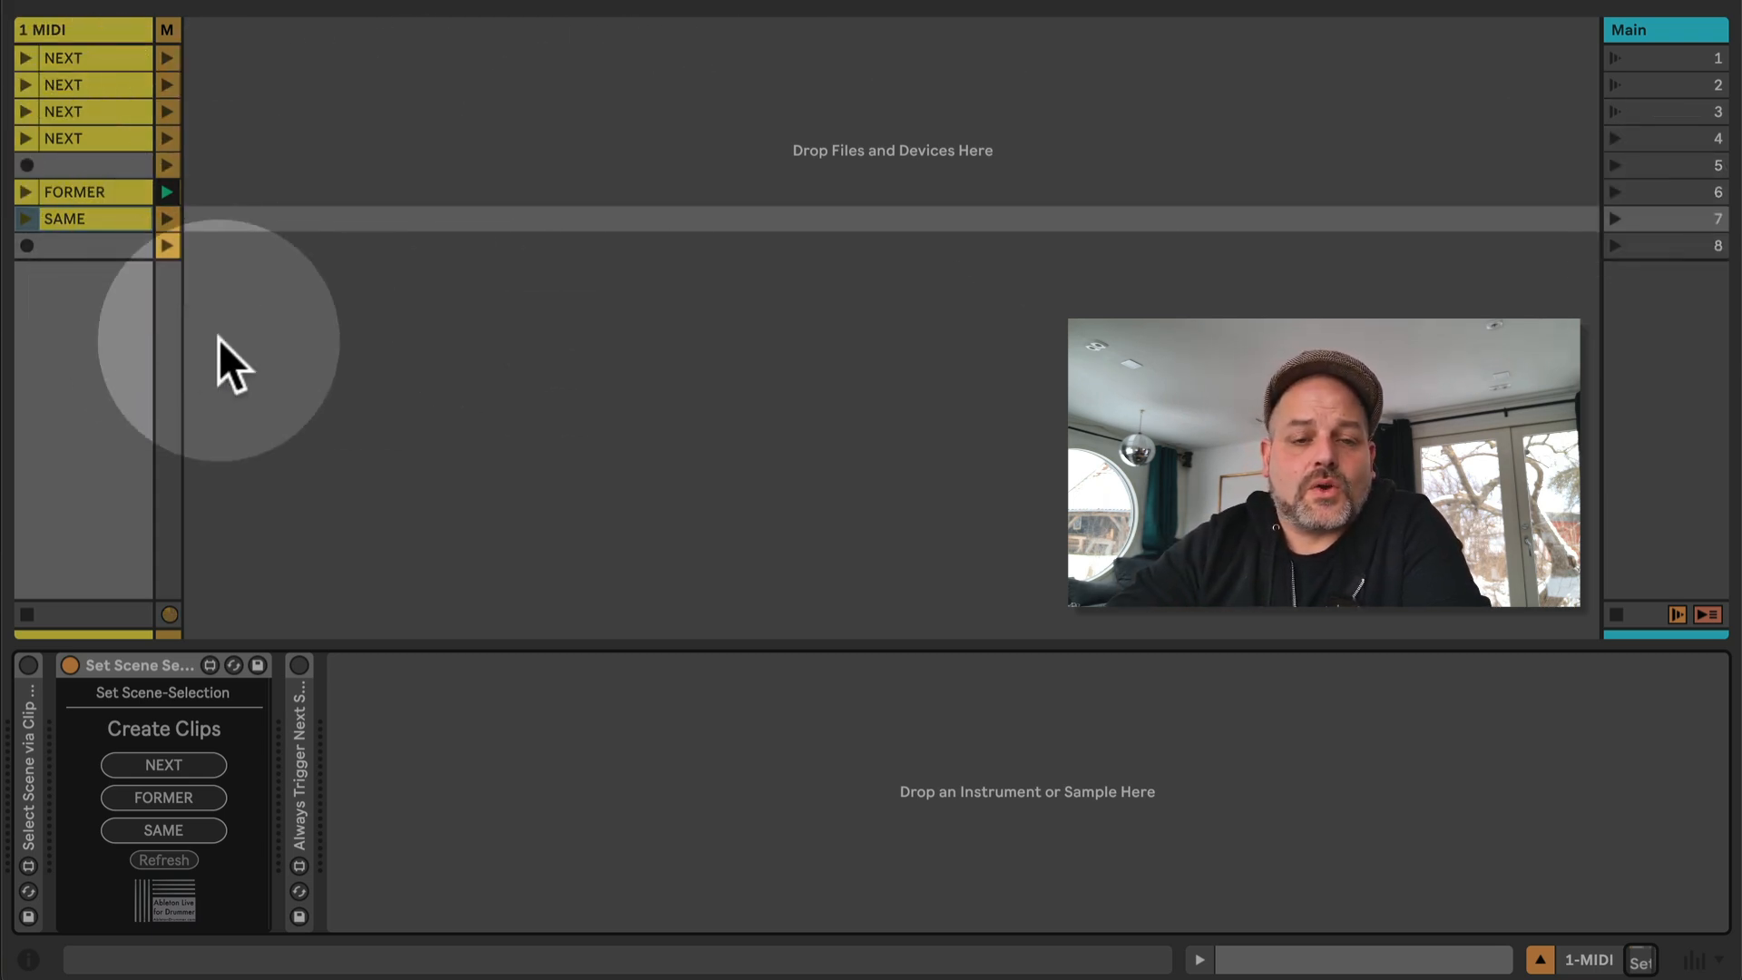
Collapse and switch off the Set Scene Selection device, and expand and activate Always Trigger Next Scene and Select Scene via Clip Name
{"action": "double_click", "coordinate": [145, 663]}
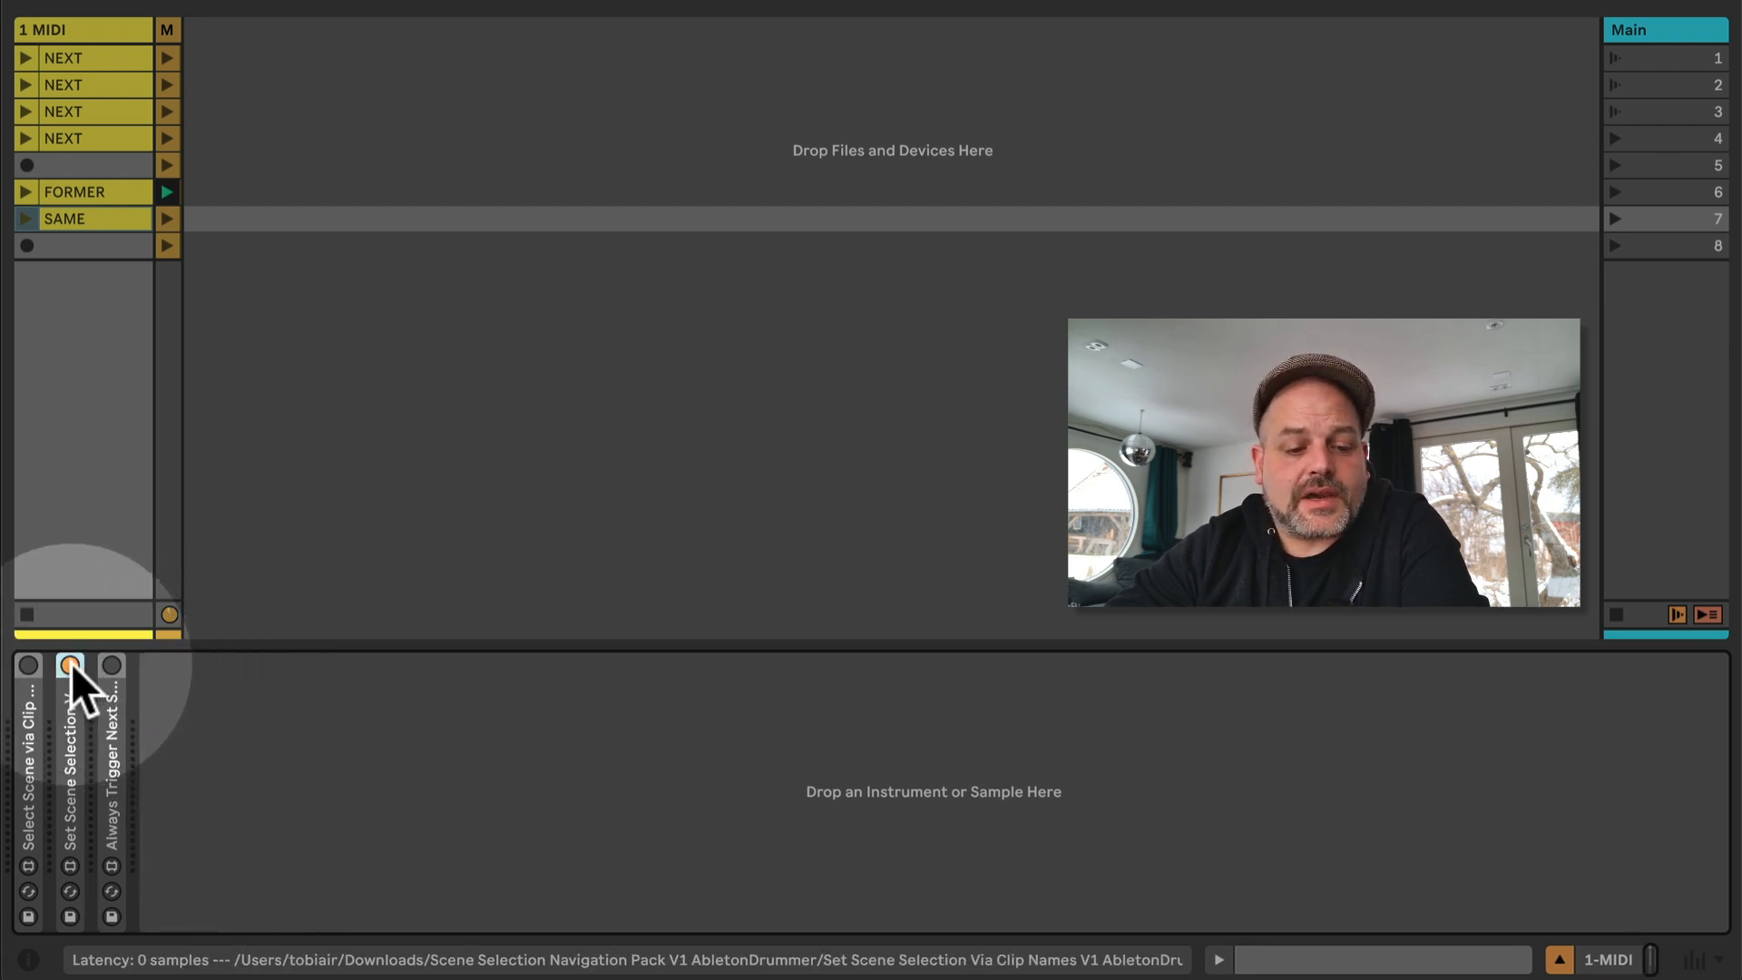
{"action": "double_click", "coordinate": [117, 722]}
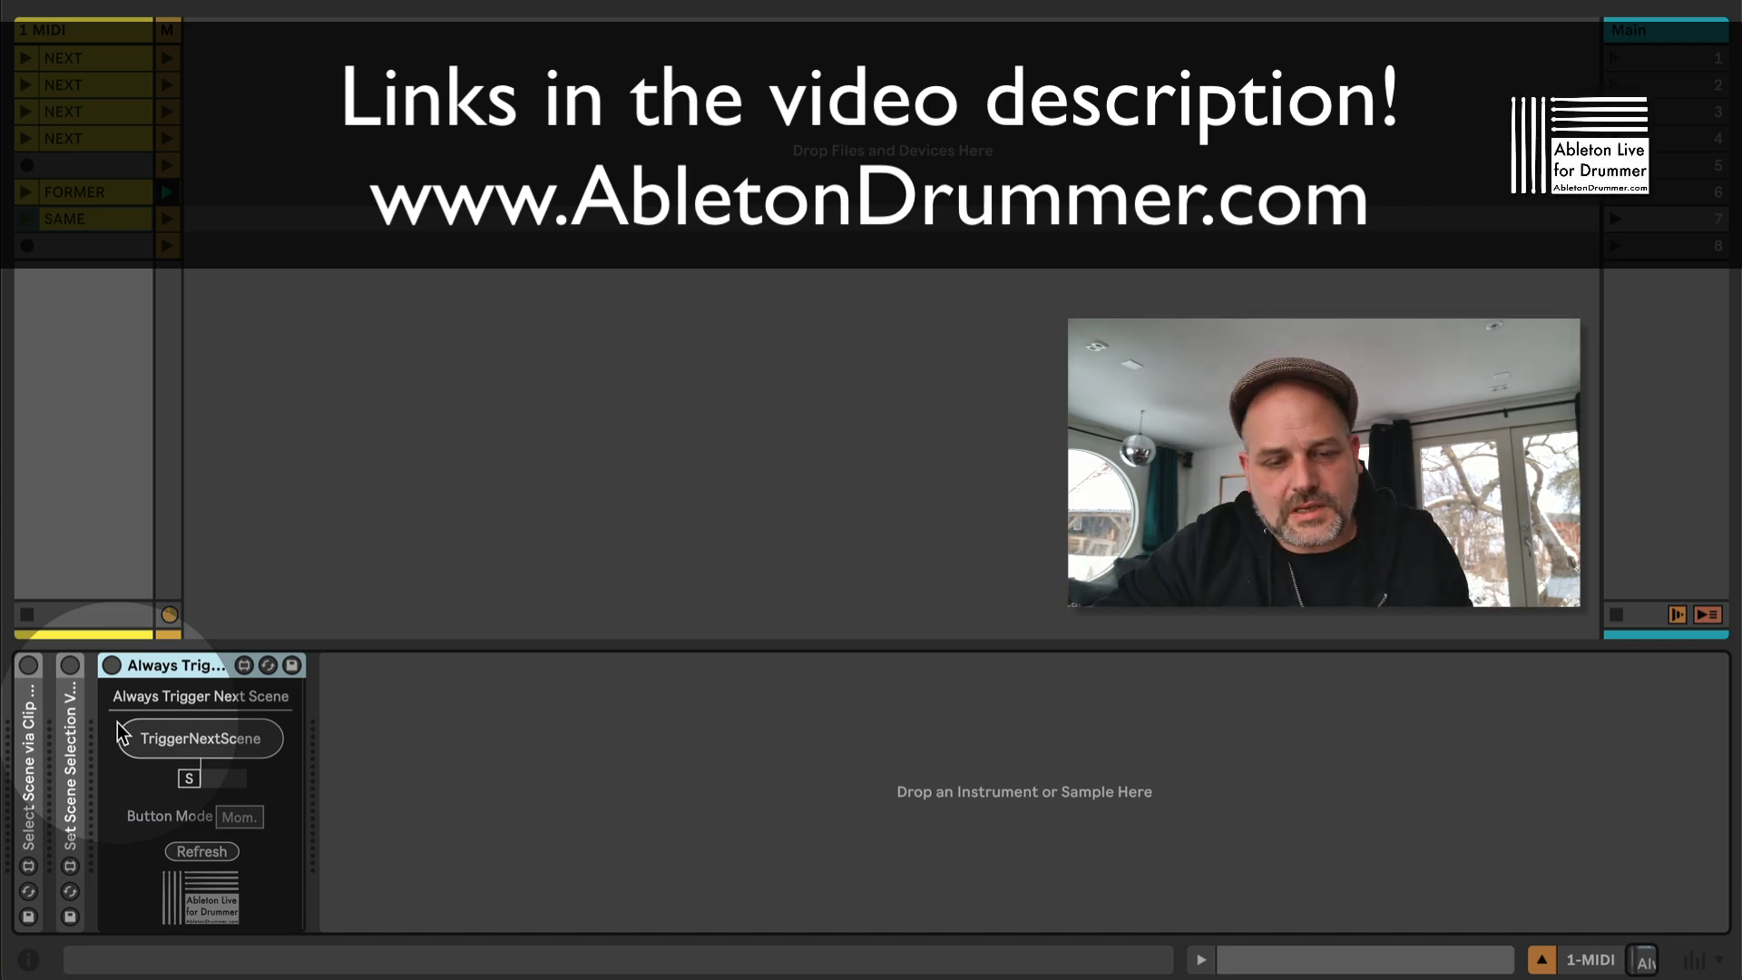
{"action": "left_click", "coordinate": [112, 666]}
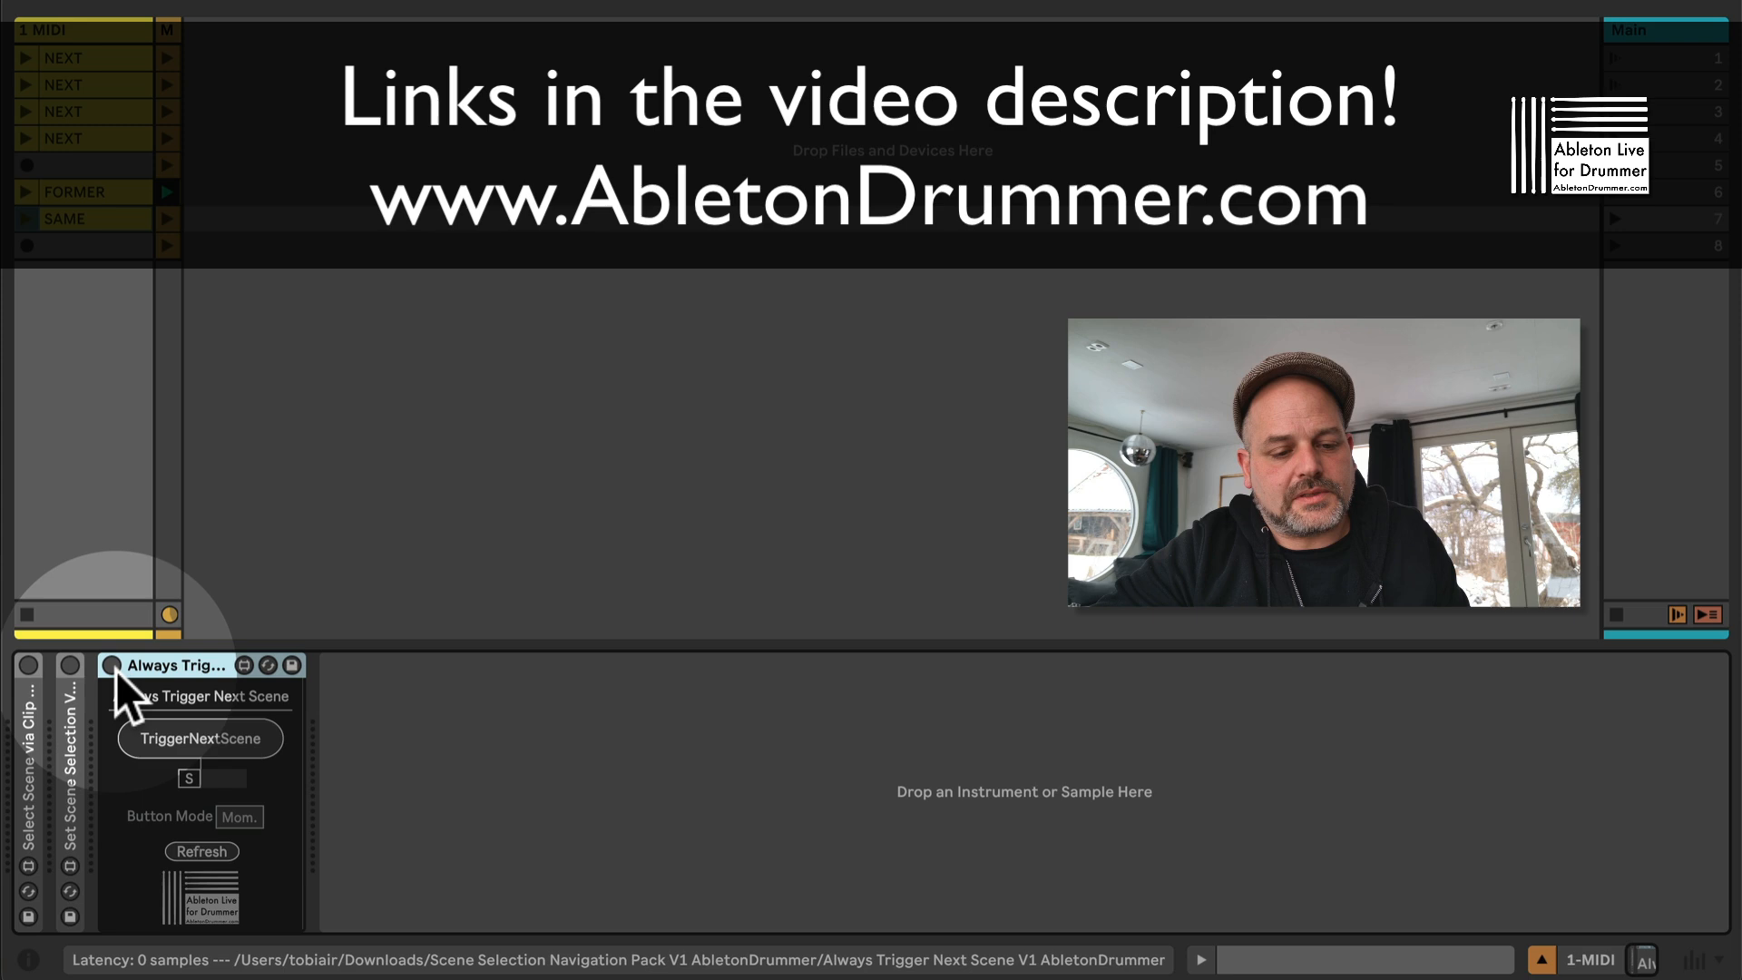
{"action": "double_click", "coordinate": [28, 732]}
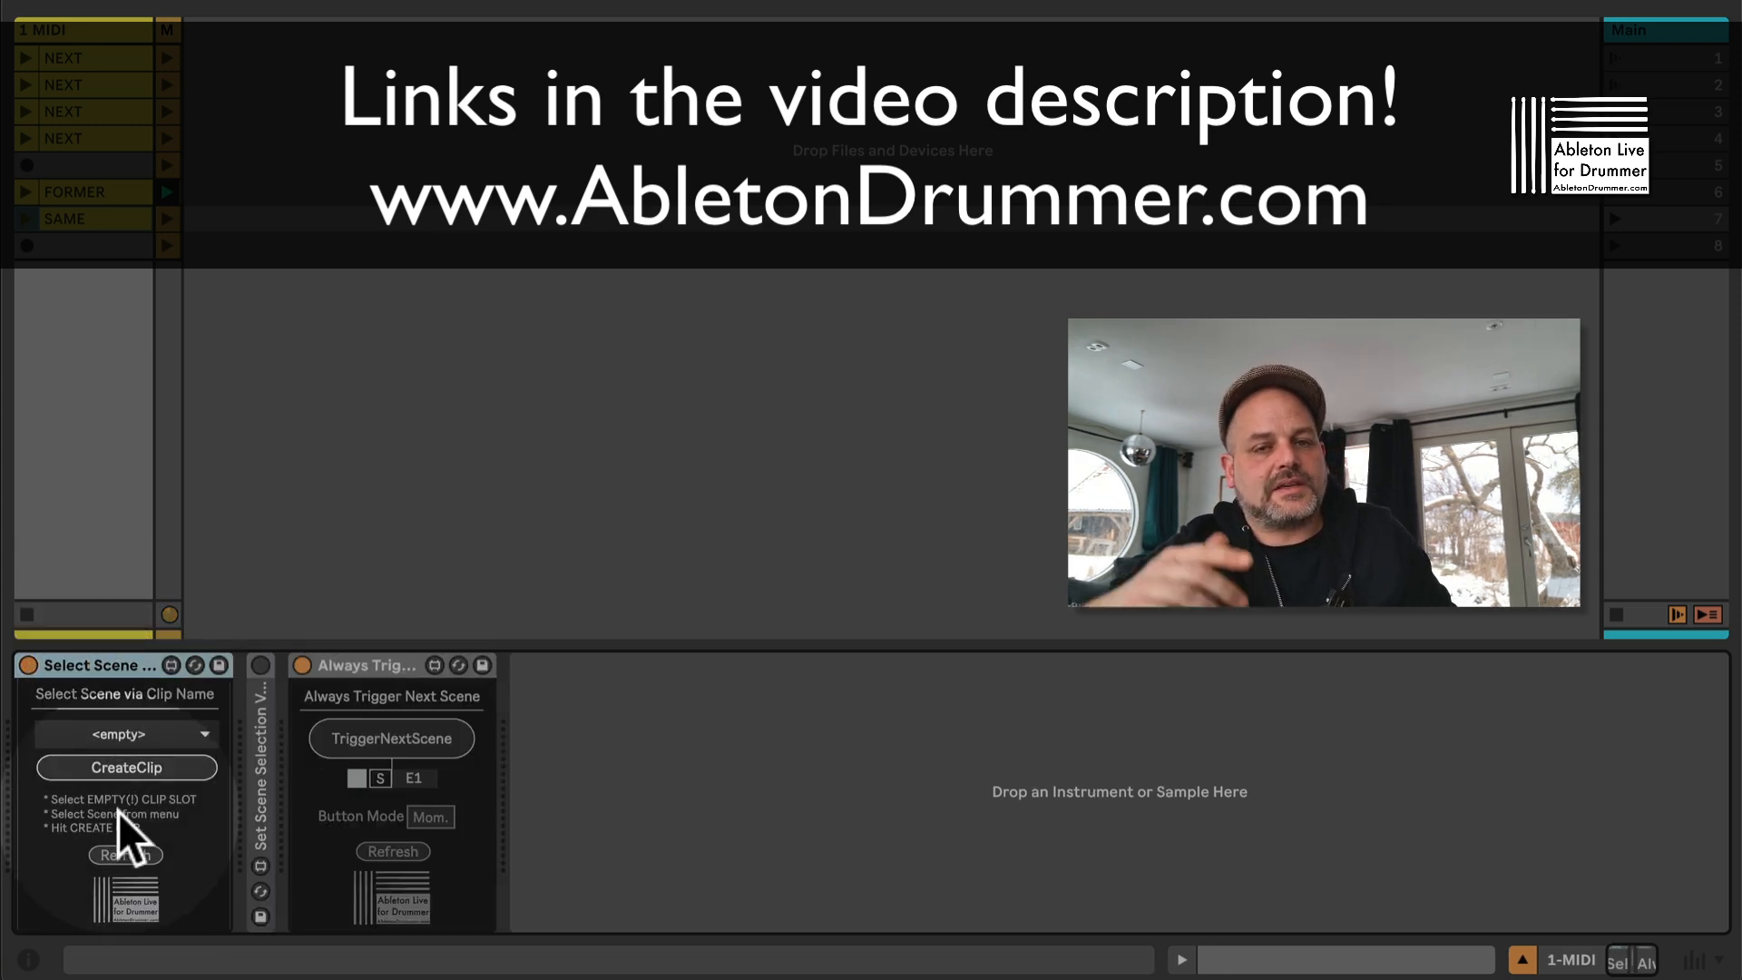